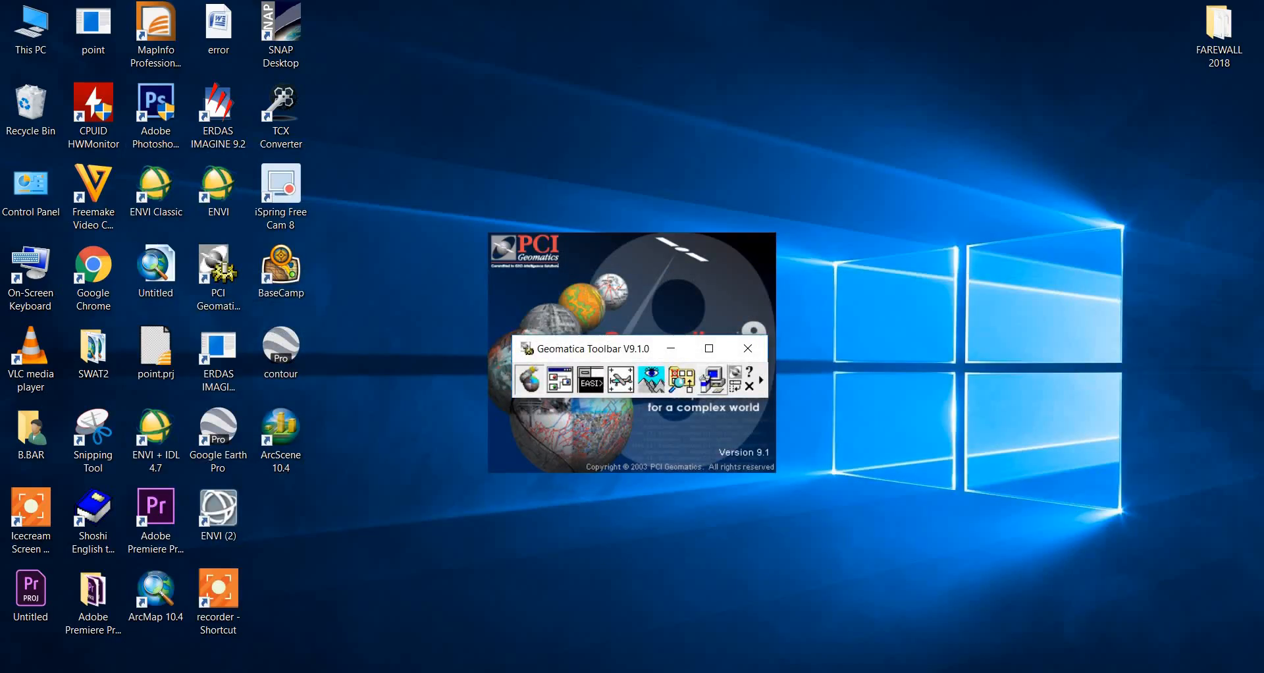
# - Open the satellite image rectify123.pix from the Local Disk (D:) drive in Geomatica Focus
pyautogui.moveTo(506, 672)
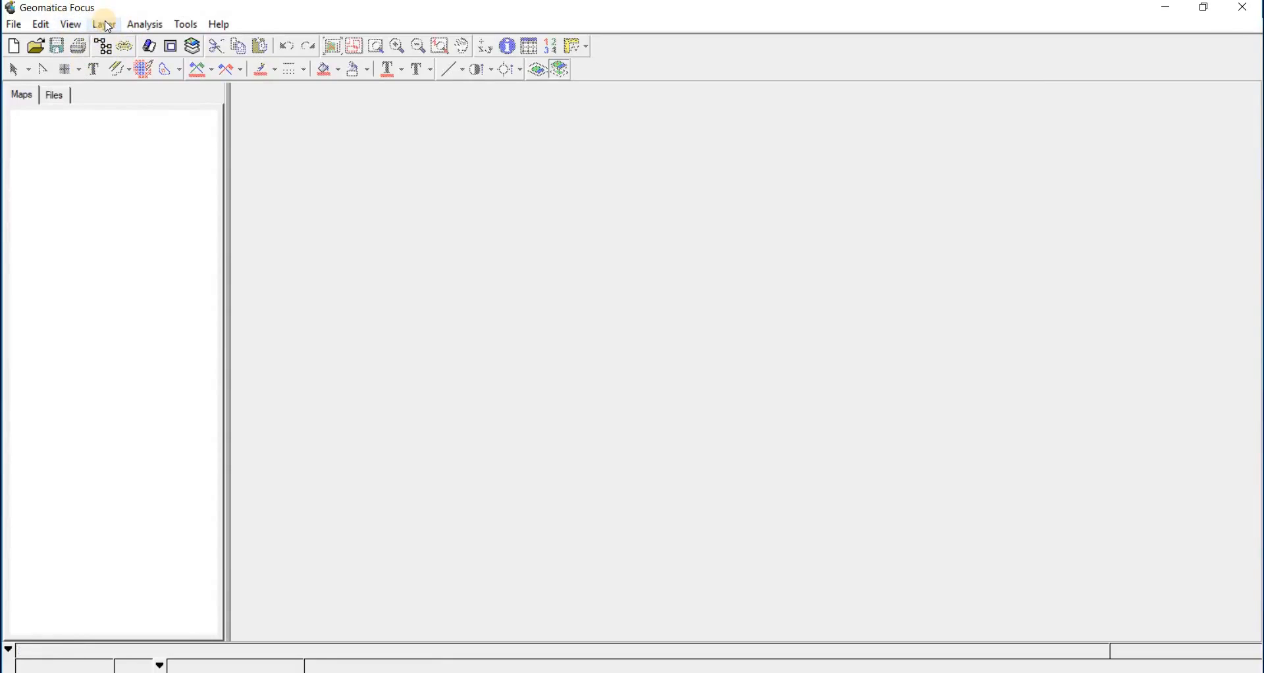
pyautogui.click(36, 46)
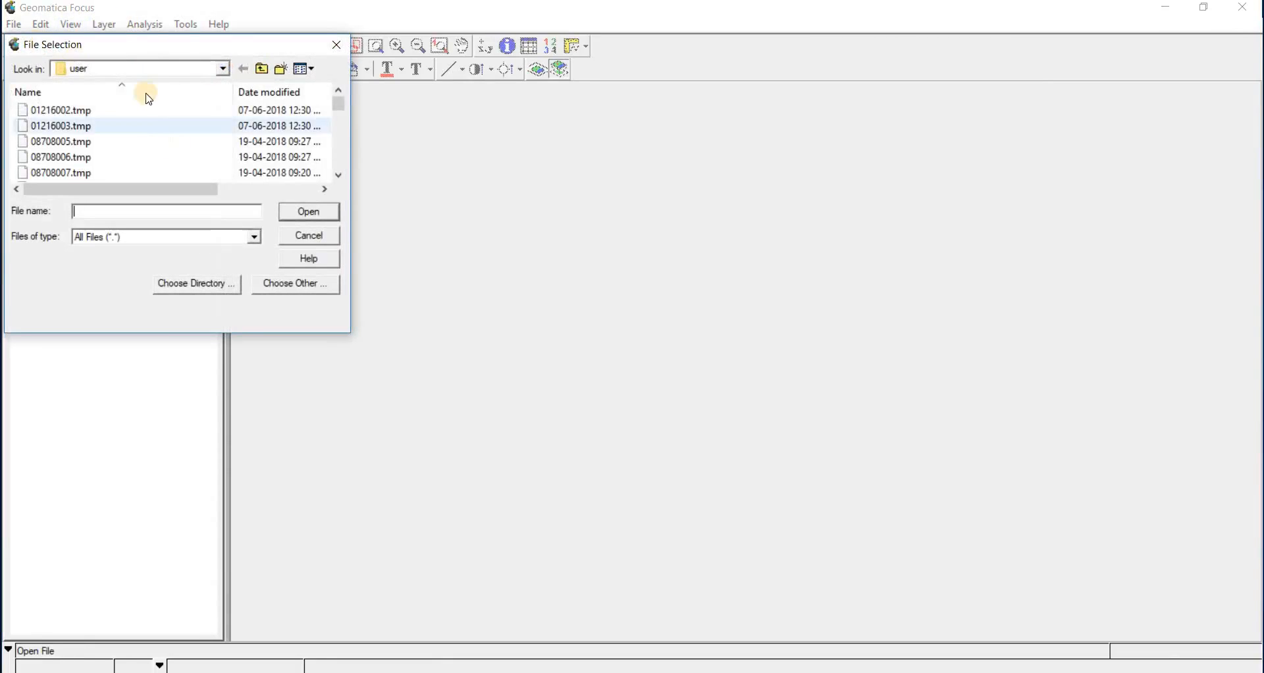
pyautogui.click(223, 69)
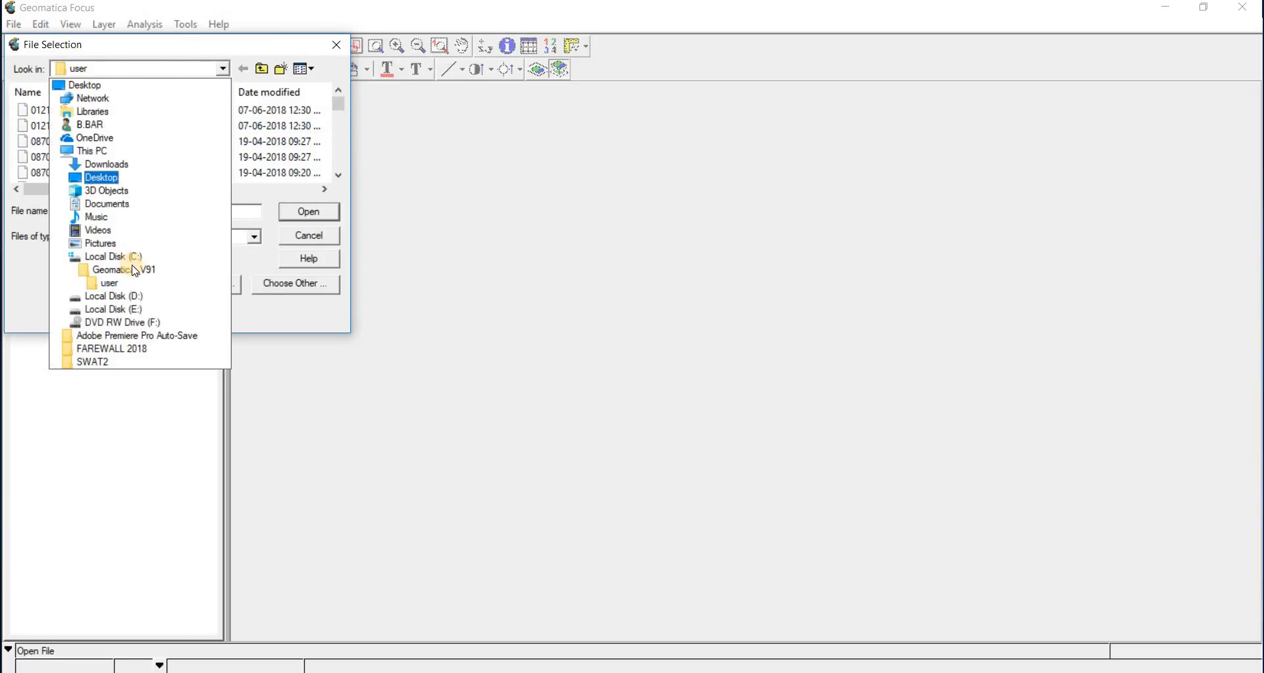
pyautogui.click(134, 297)
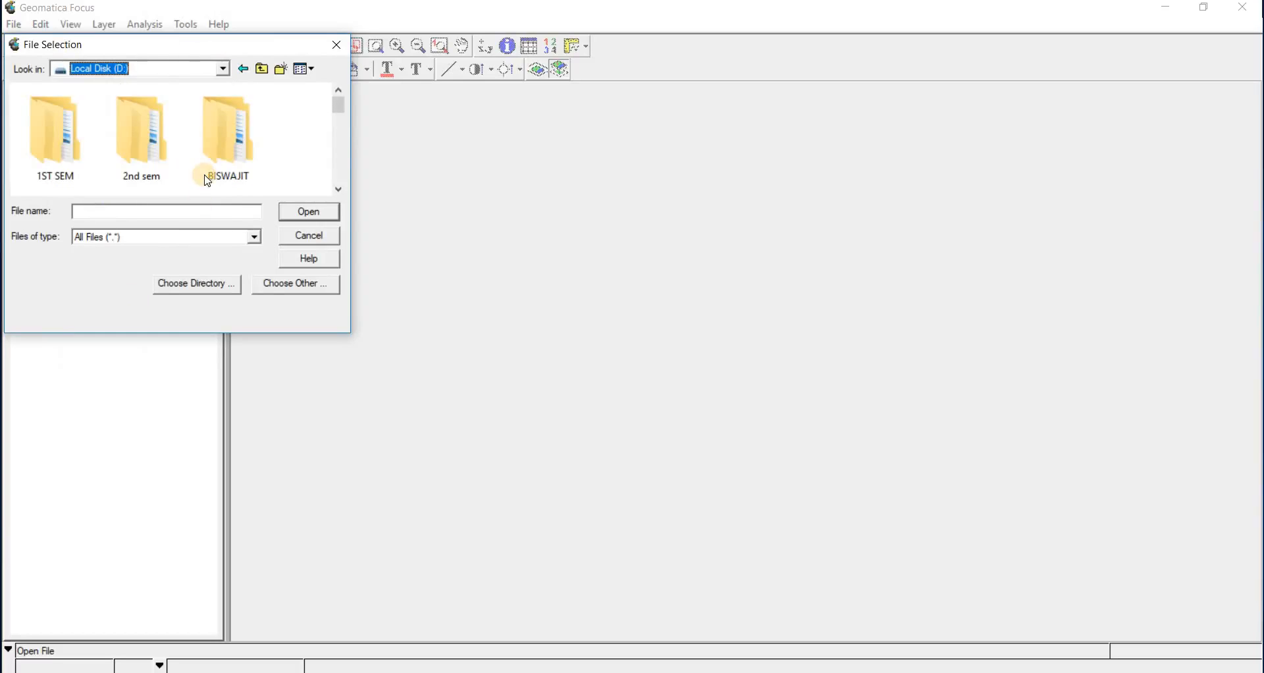
pyautogui.scroll(-2, 200, 178)
pyautogui.scroll(-4, 201, 178)
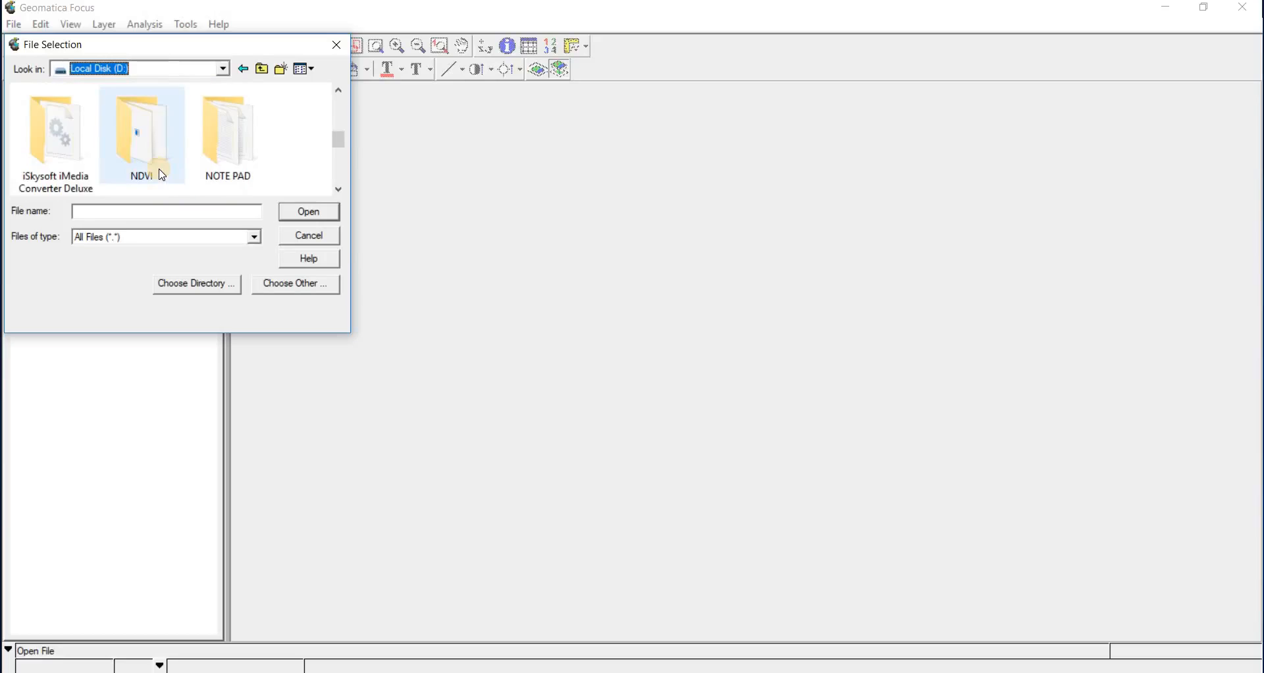
pyautogui.scroll(1, 162, 174)
pyautogui.doubleClick(61, 128)
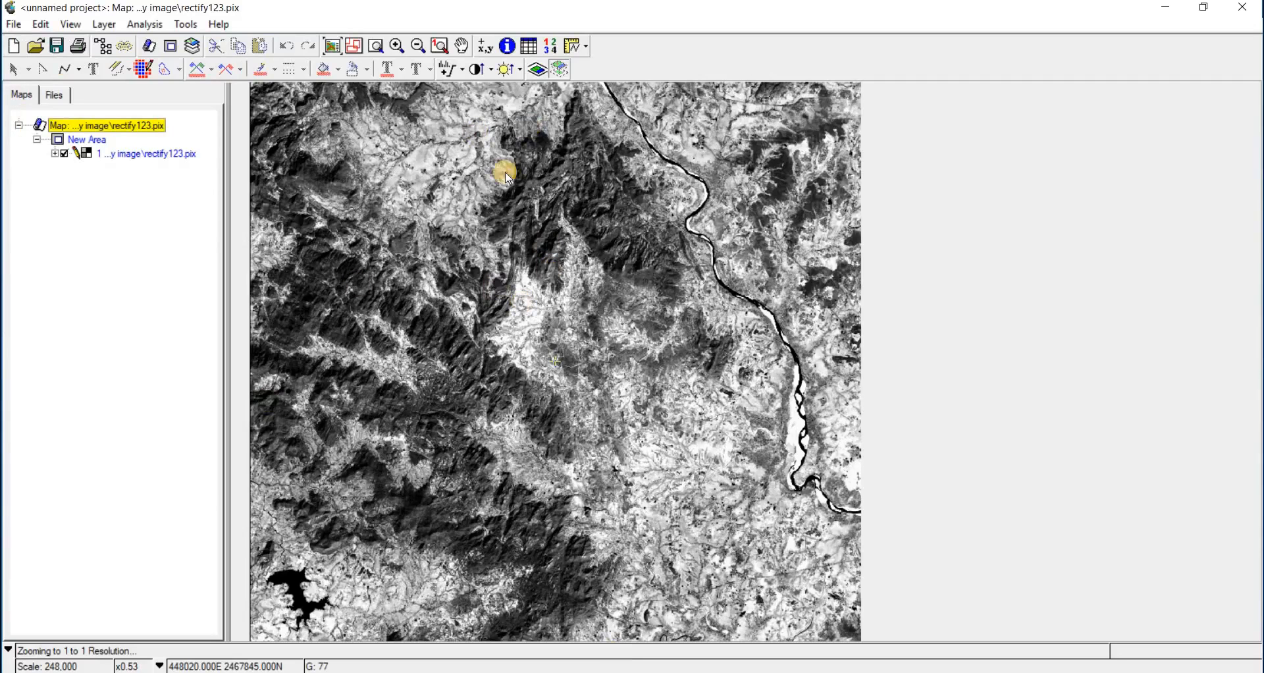
# - Create a new vector layer of type Point in New Area, using the area georeferencing
pyautogui.click(92, 140)
pyautogui.rightClick(96, 141)
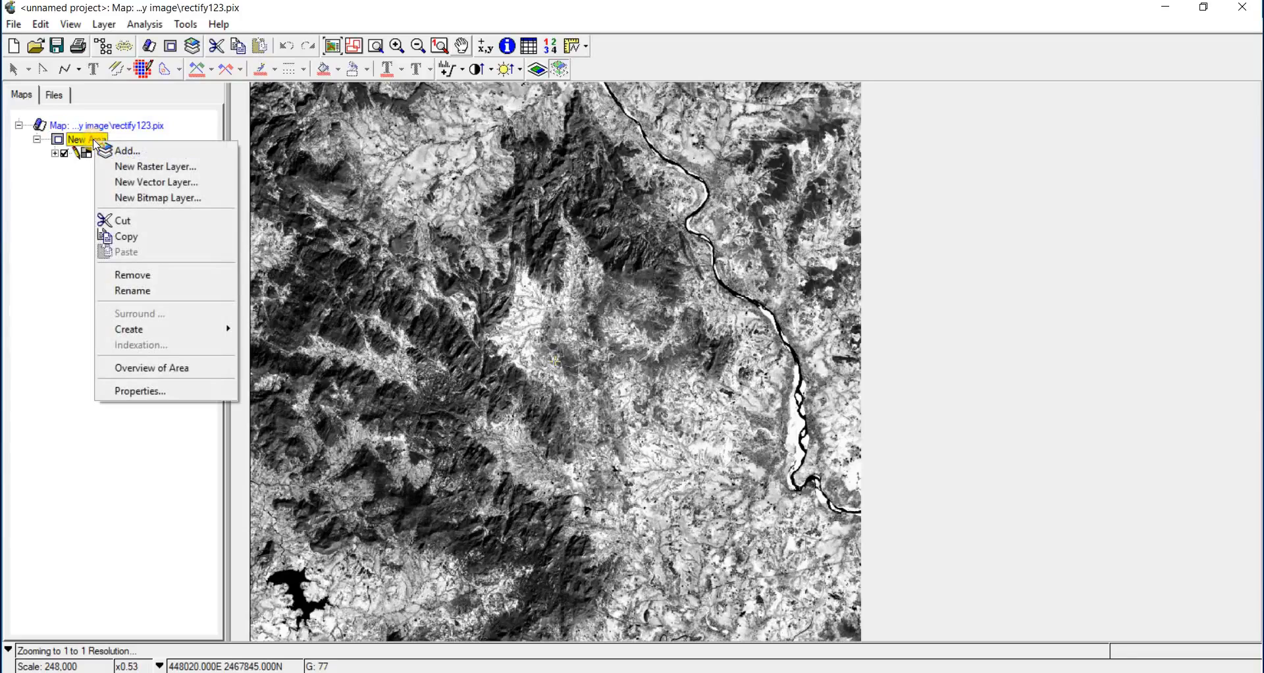
pyautogui.click(136, 186)
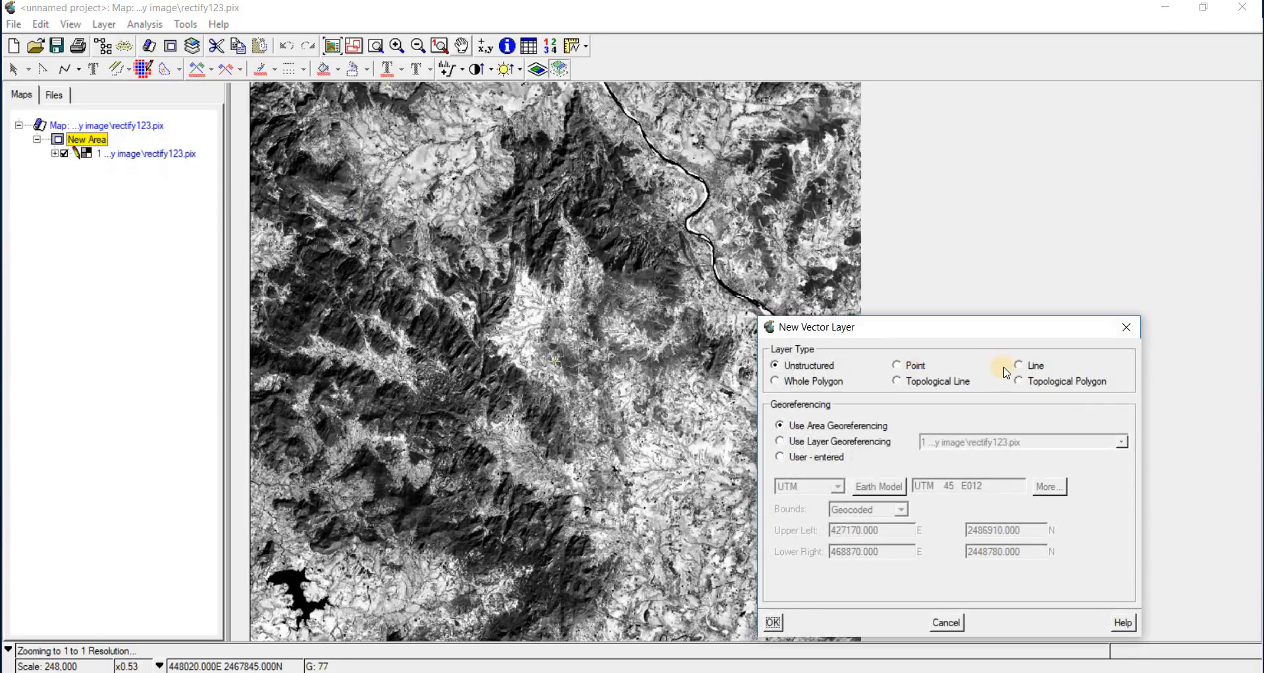
pyautogui.click(909, 376)
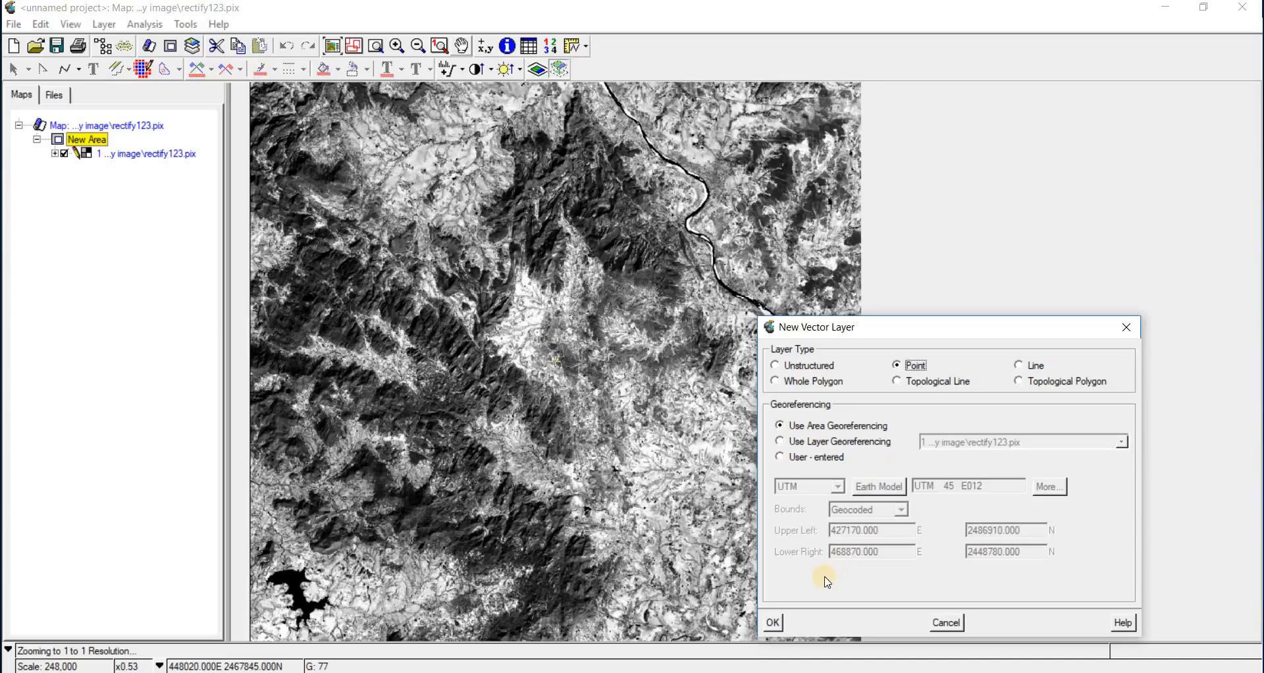
pyautogui.click(775, 623)
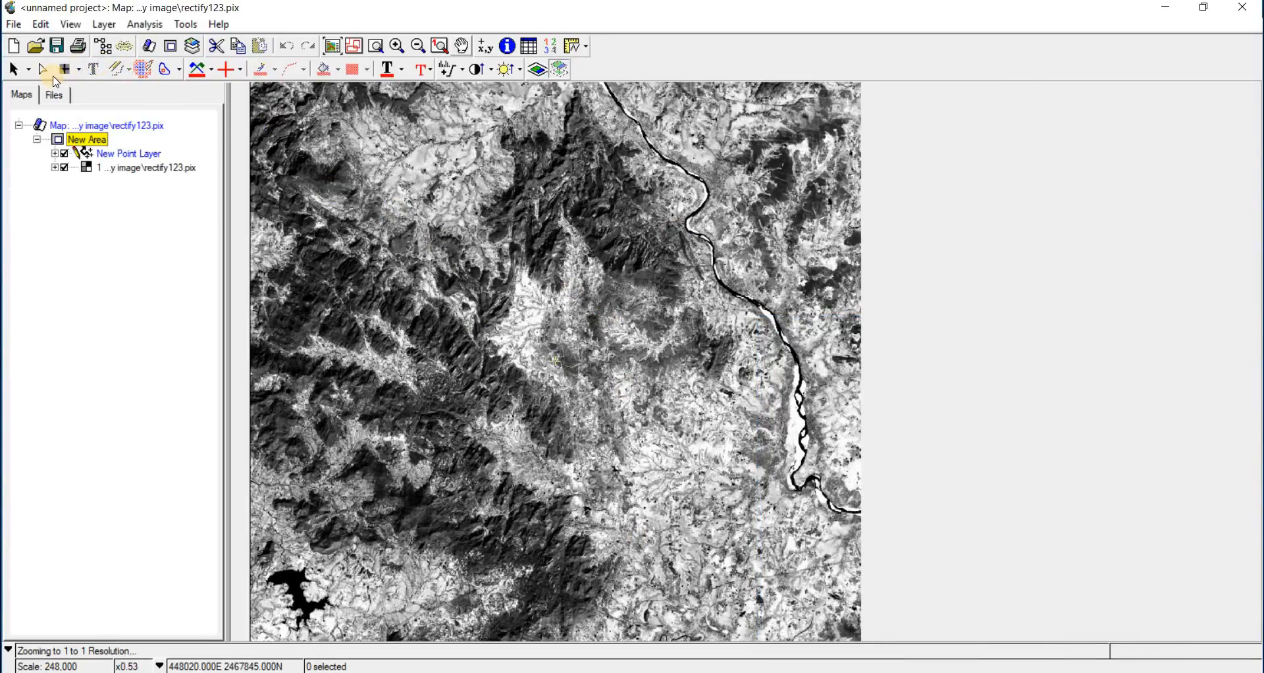
# - Digitize about 15 points scattered across the satellite image in the new point layer
pyautogui.click(81, 69)
pyautogui.click(89, 87)
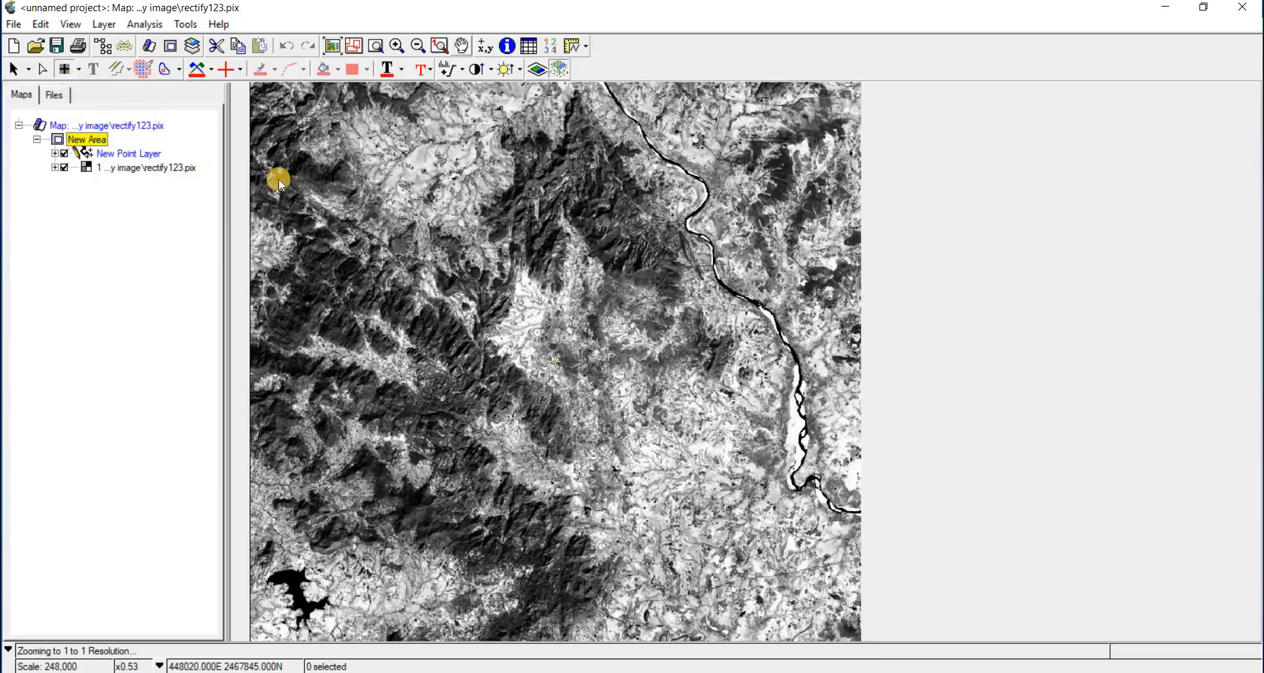
pyautogui.click(533, 188)
pyautogui.click(767, 191)
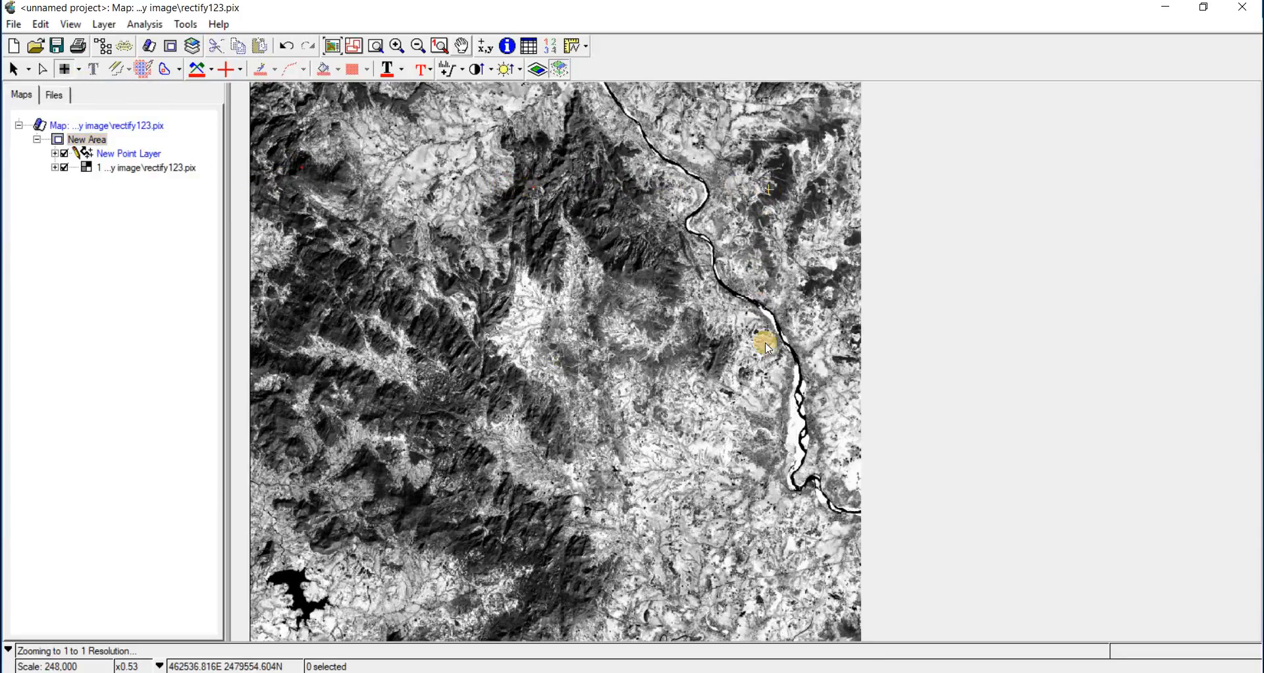
pyautogui.click(768, 361)
pyautogui.click(734, 553)
pyautogui.click(463, 581)
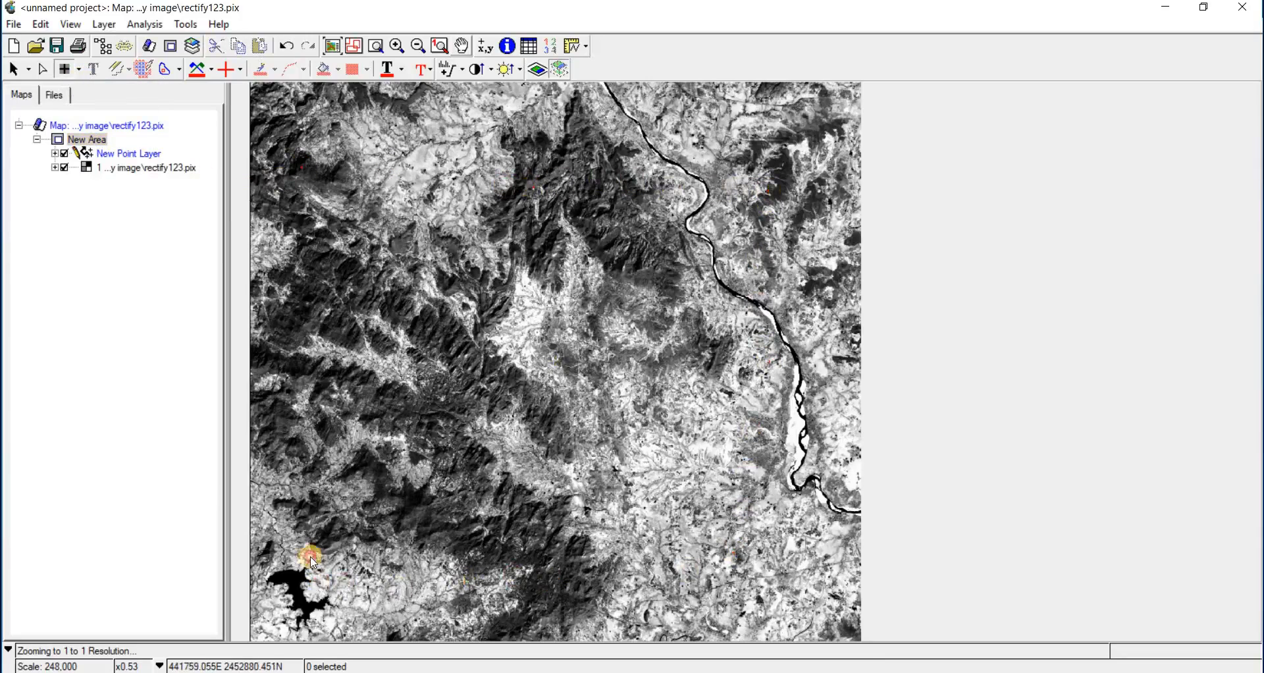
pyautogui.click(307, 323)
pyautogui.click(317, 289)
pyautogui.click(490, 296)
pyautogui.click(606, 282)
pyautogui.click(684, 349)
pyautogui.click(594, 431)
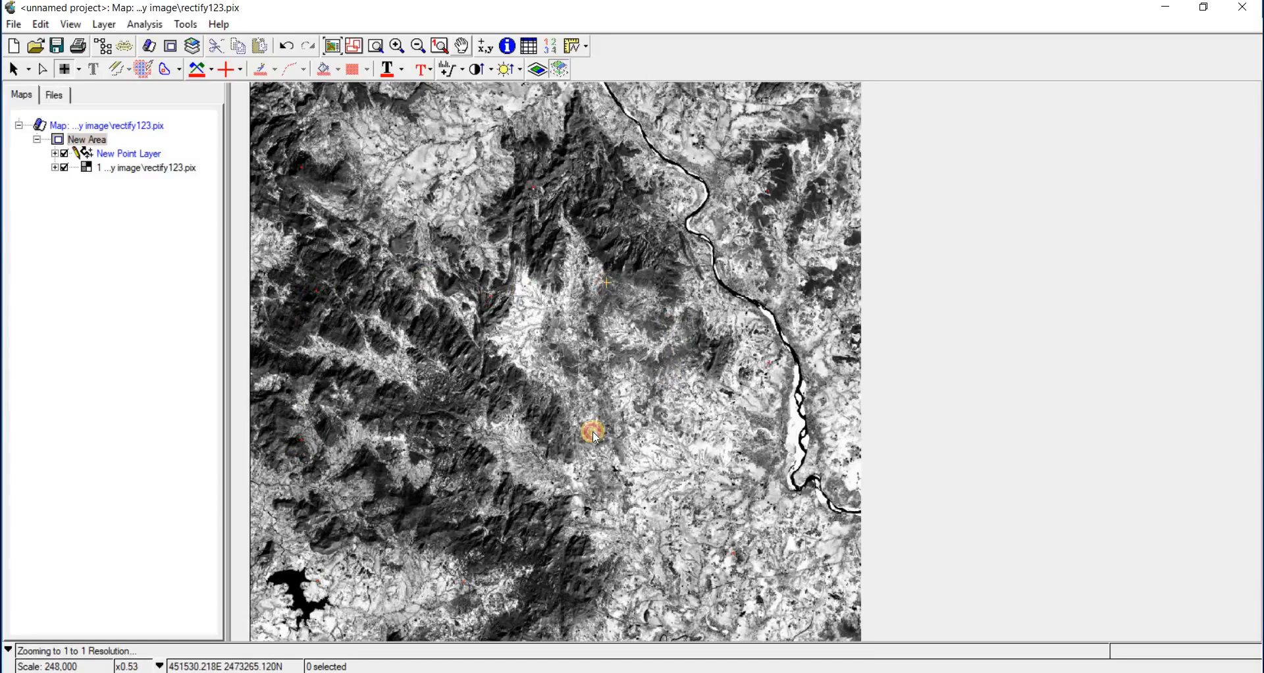
pyautogui.click(538, 445)
pyautogui.click(441, 455)
pyautogui.click(402, 420)
pyautogui.click(288, 277)
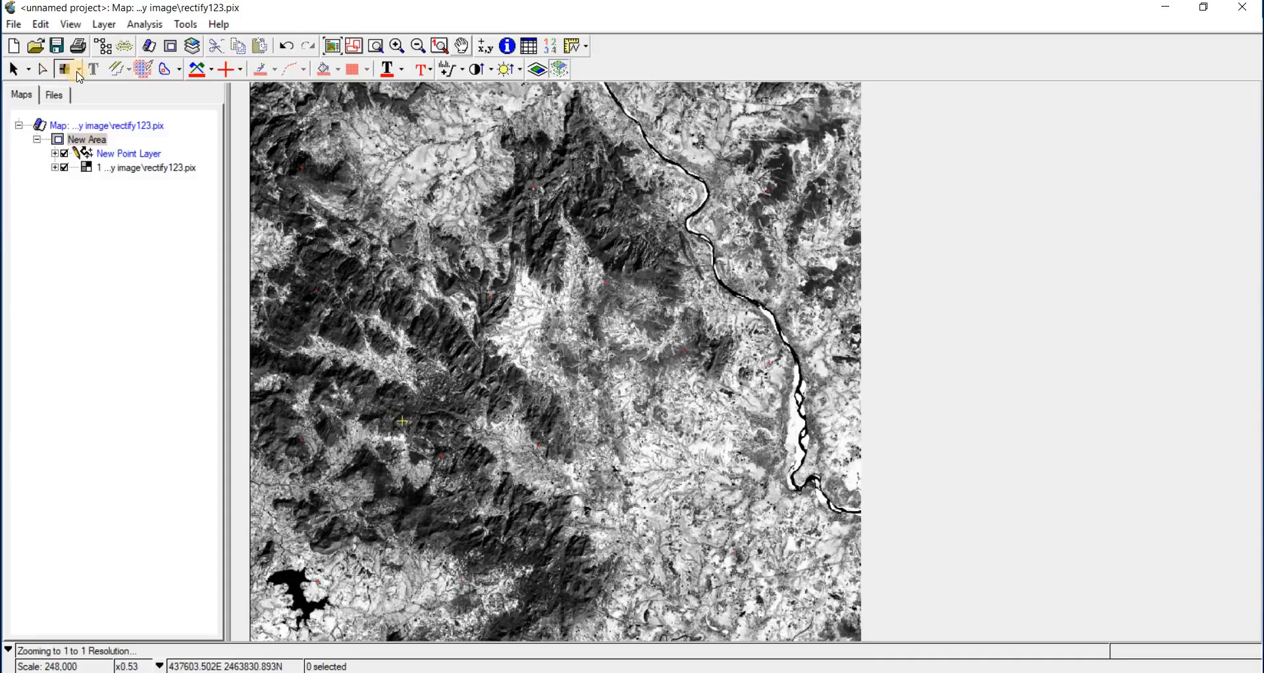
# - Select all the digitized points on the image with a selection rectangle
pyautogui.click(194, 73)
pyautogui.click(321, 132)
pyautogui.moveTo(265, 106); pyautogui.dragTo(419, 582)
pyautogui.moveTo(566, 588); pyautogui.dragTo(831, 606)
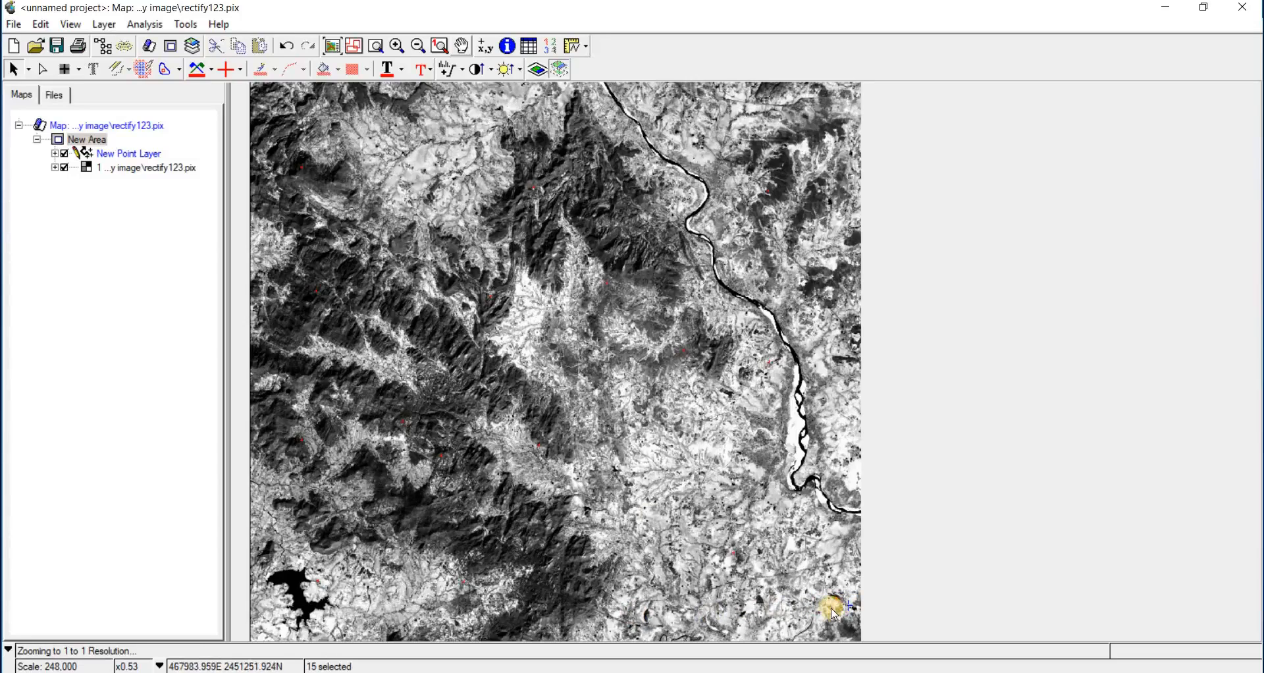
# - Try the flag and the dotted circle symbols on the selected points, and colour them light red
pyautogui.click(242, 71)
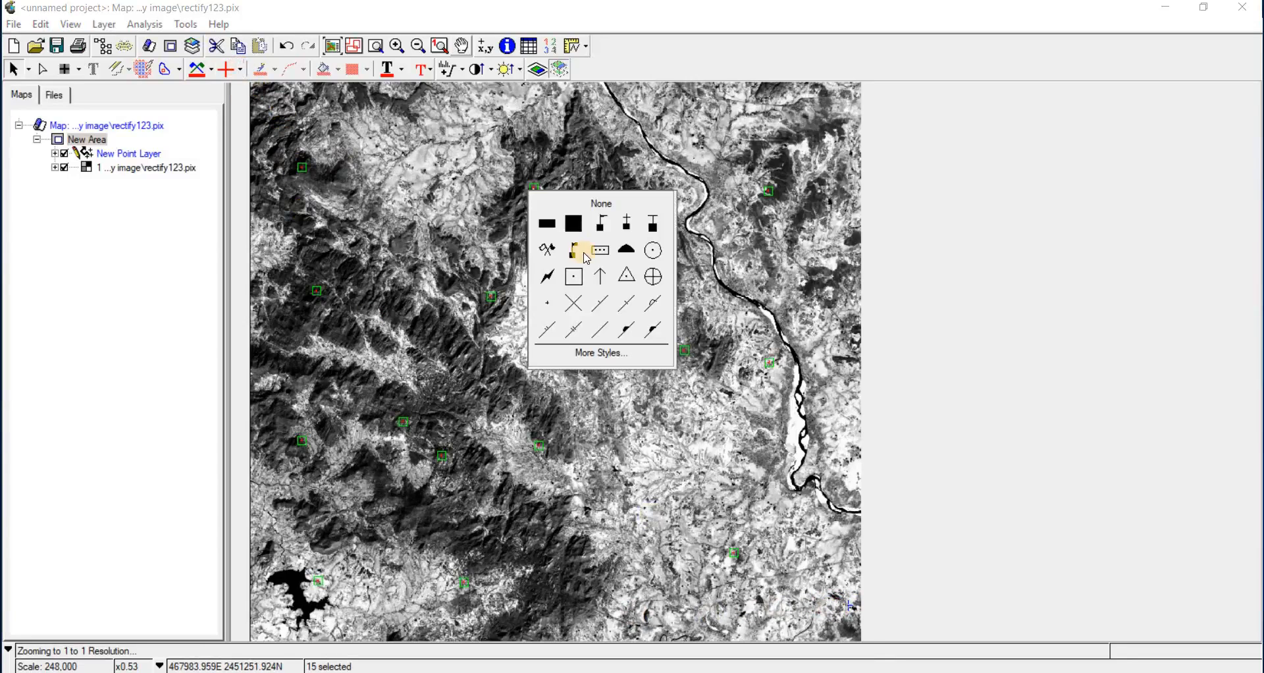
pyautogui.click(604, 225)
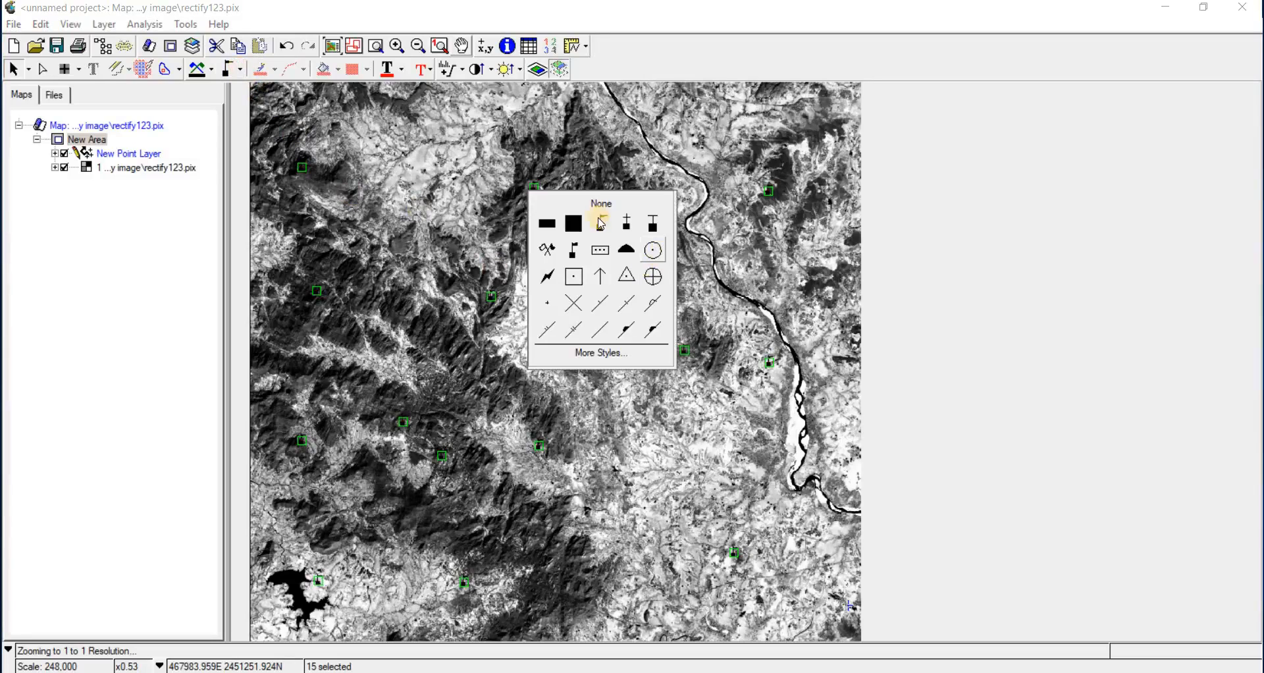
pyautogui.click(650, 254)
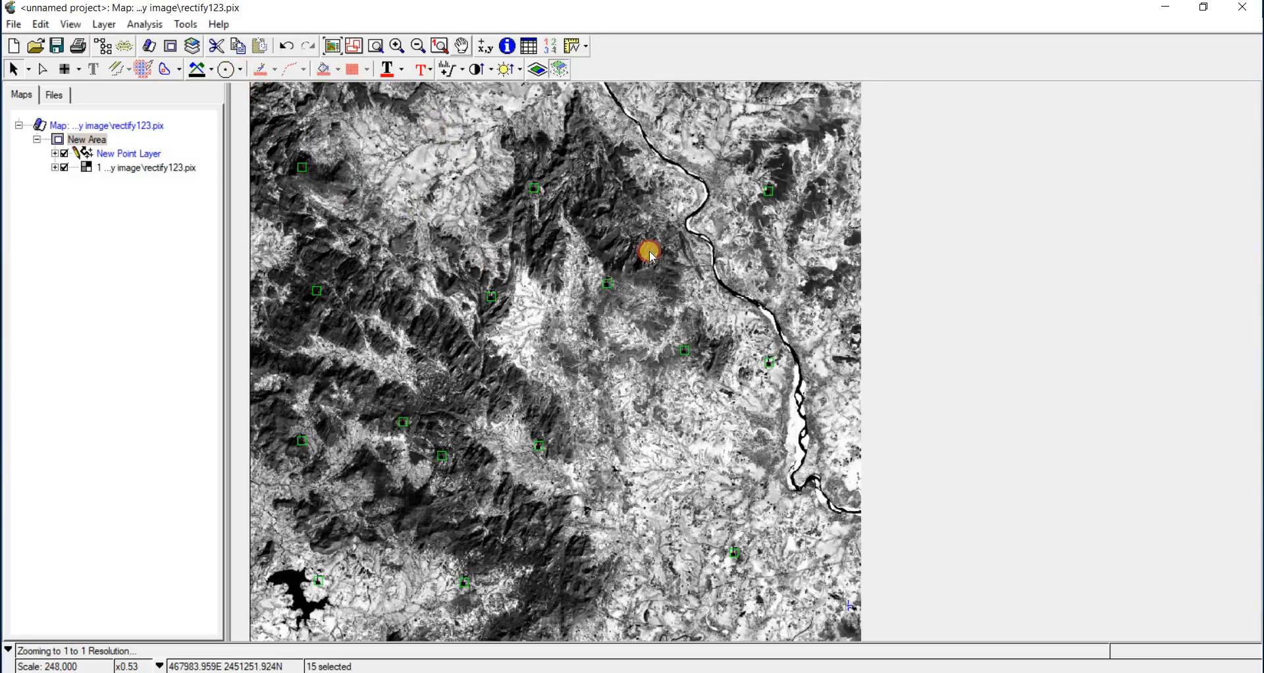
pyautogui.click(212, 70)
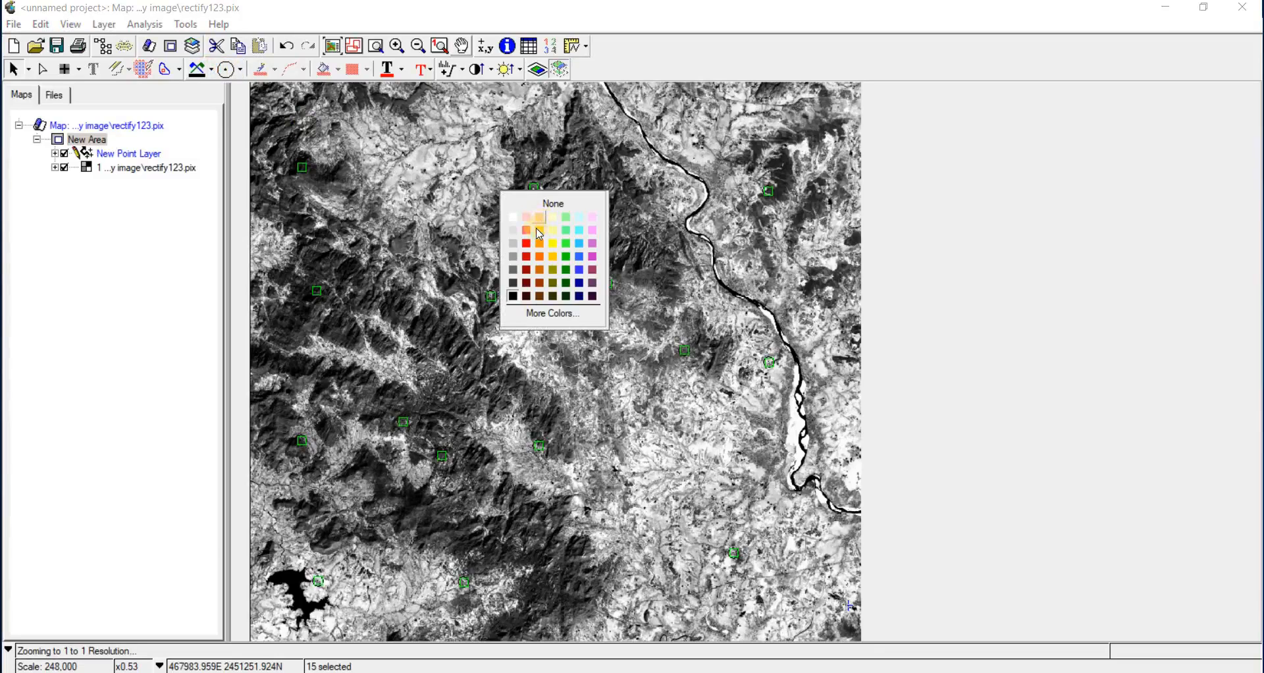
pyautogui.click(528, 231)
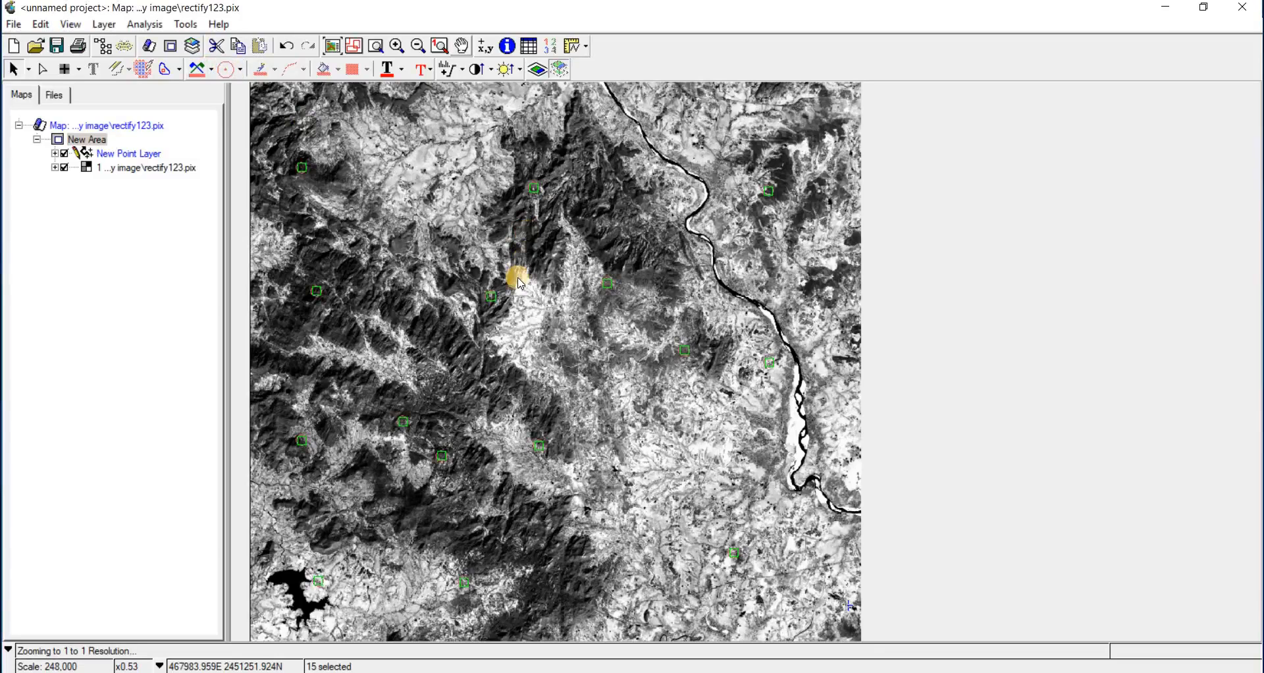
# - Style the selected points as solid squares coloured bright red, and clear the selection
pyautogui.click(243, 77)
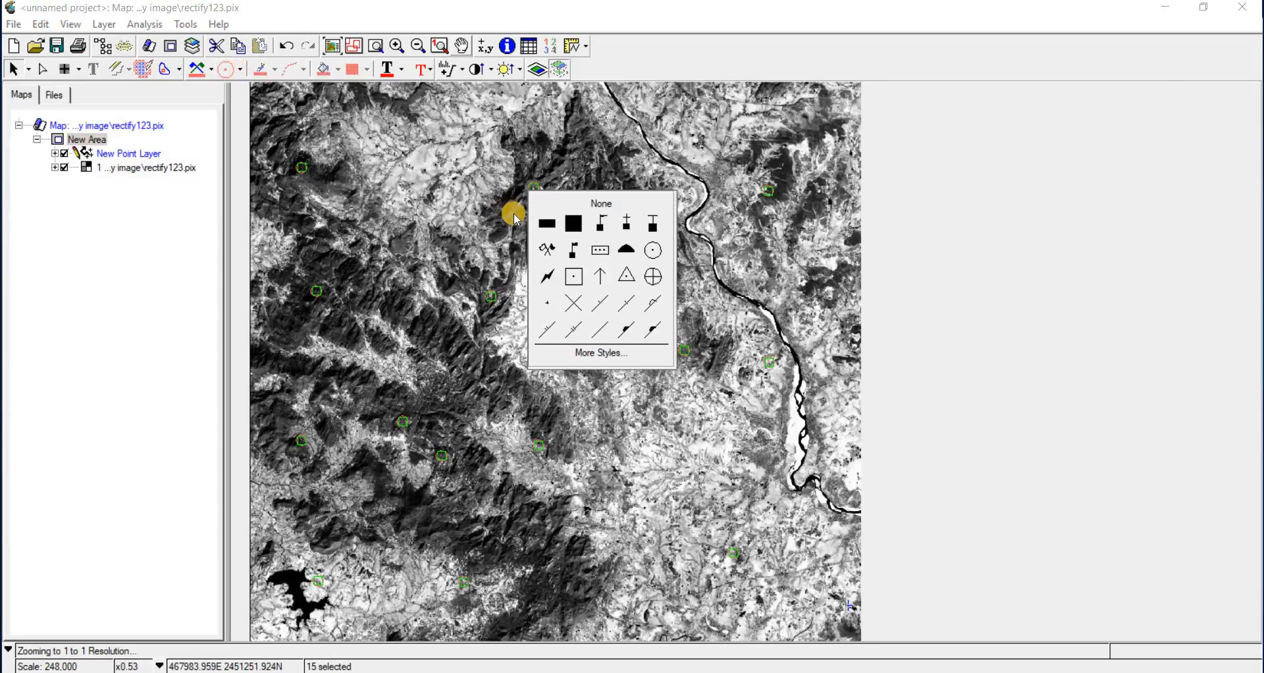
pyautogui.click(573, 222)
pyautogui.click(243, 75)
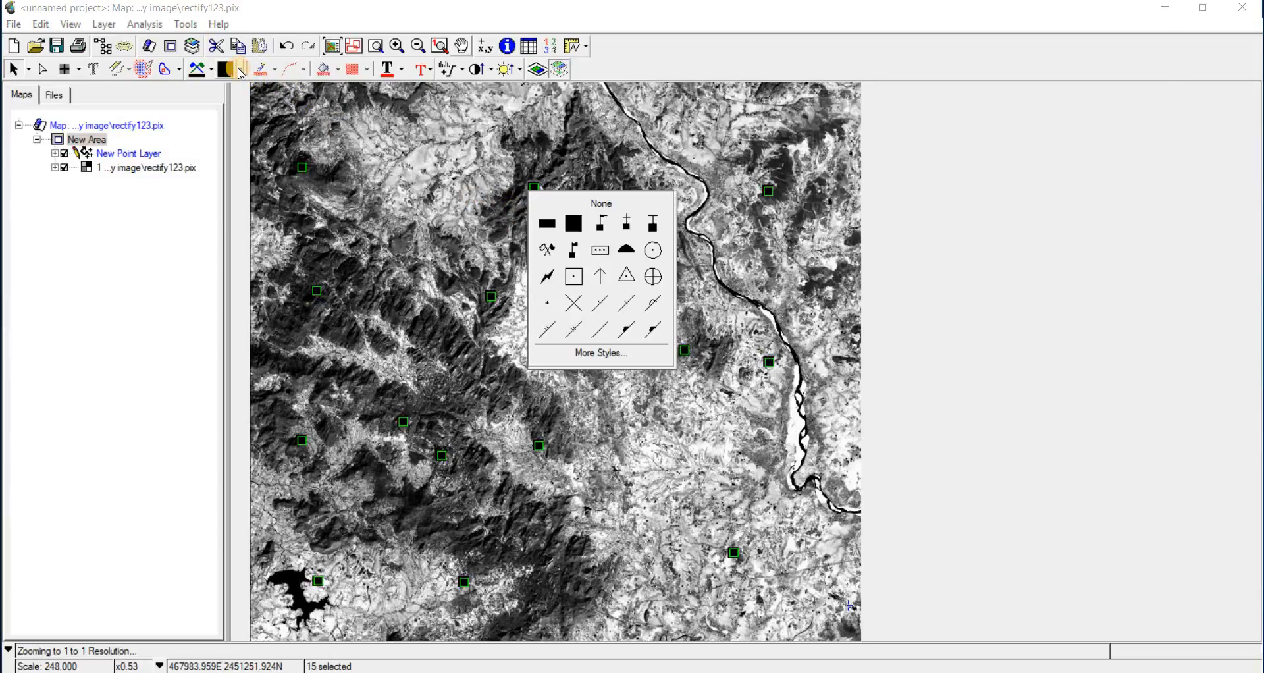
pyautogui.click(211, 69)
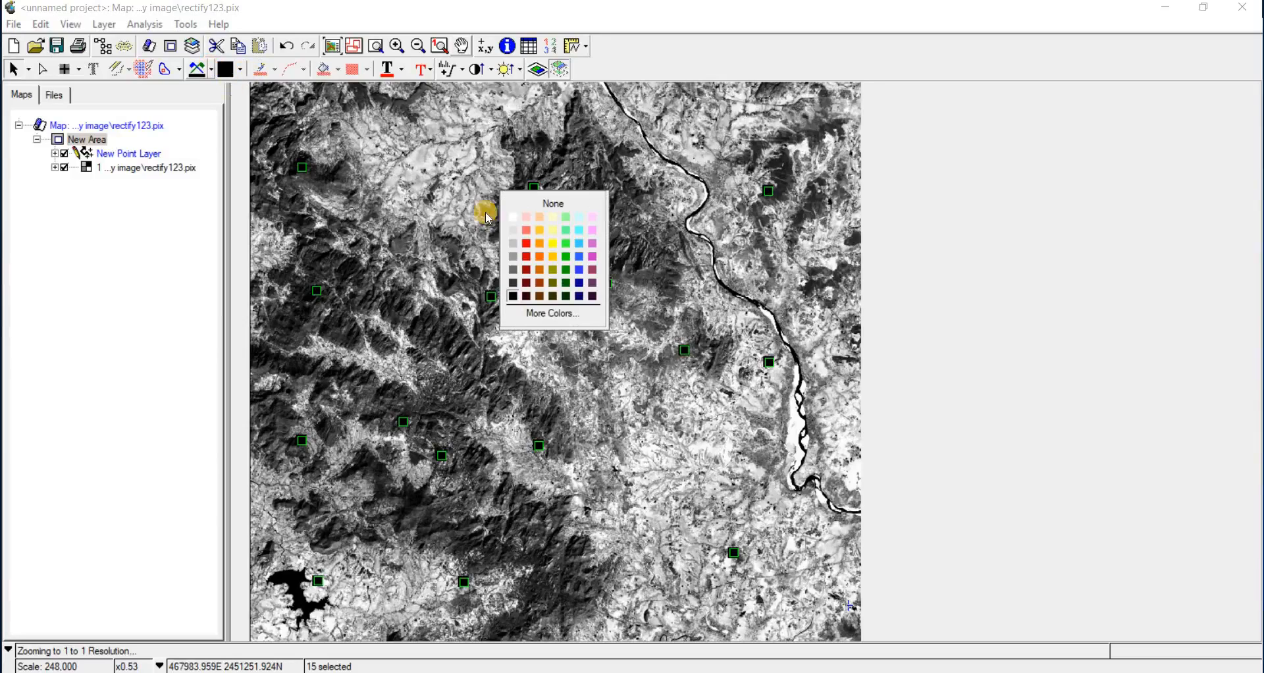
pyautogui.click(529, 244)
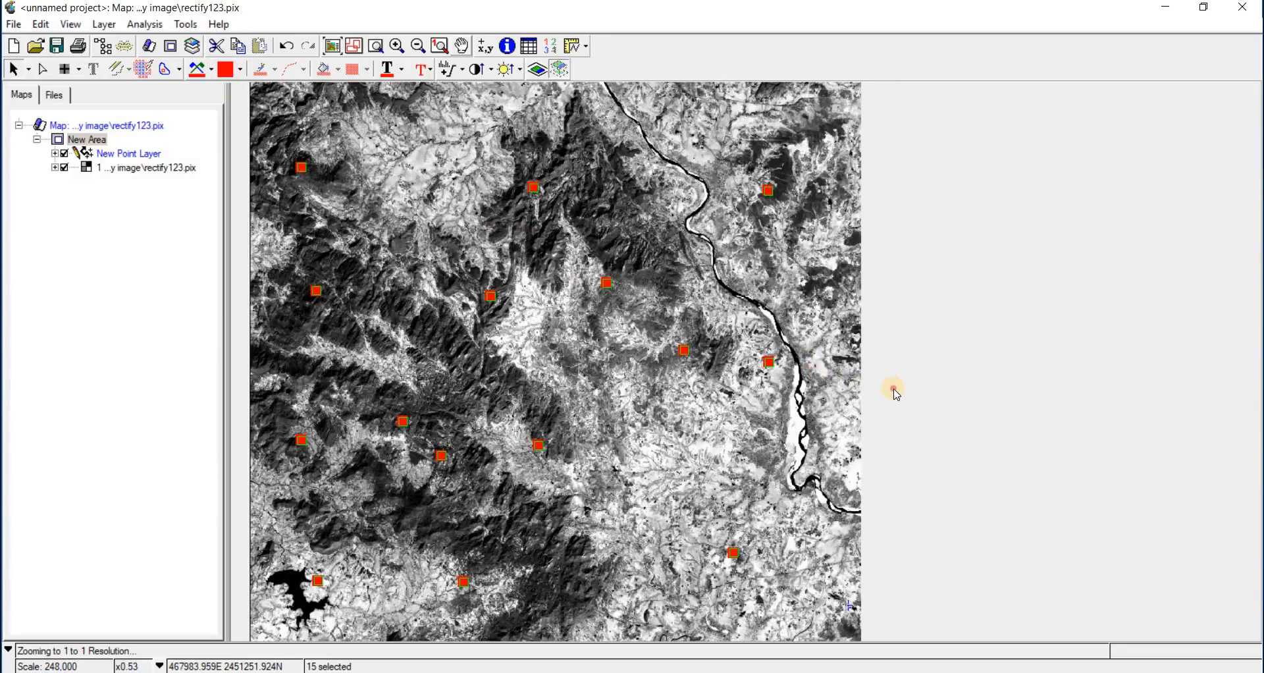
pyautogui.click(614, 328)
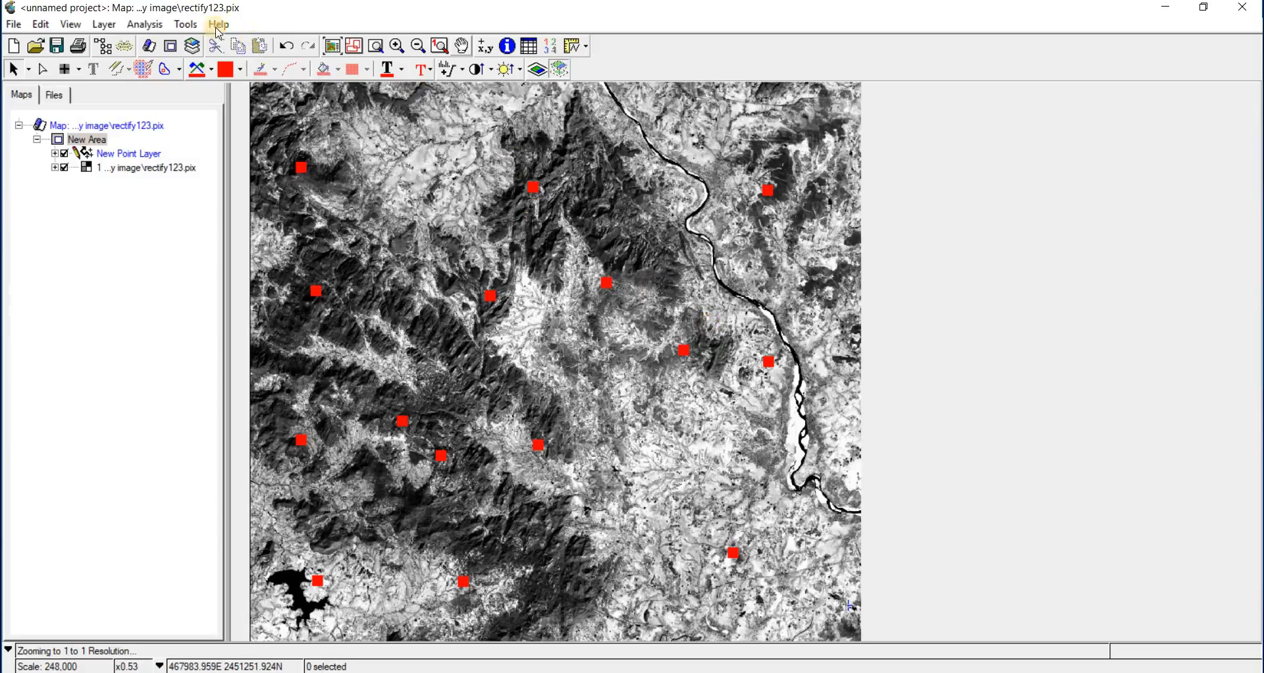
# - Open the Algorithm Library and expand the Vector Utilities group under Utilities
pyautogui.click(186, 24)
pyautogui.click(204, 57)
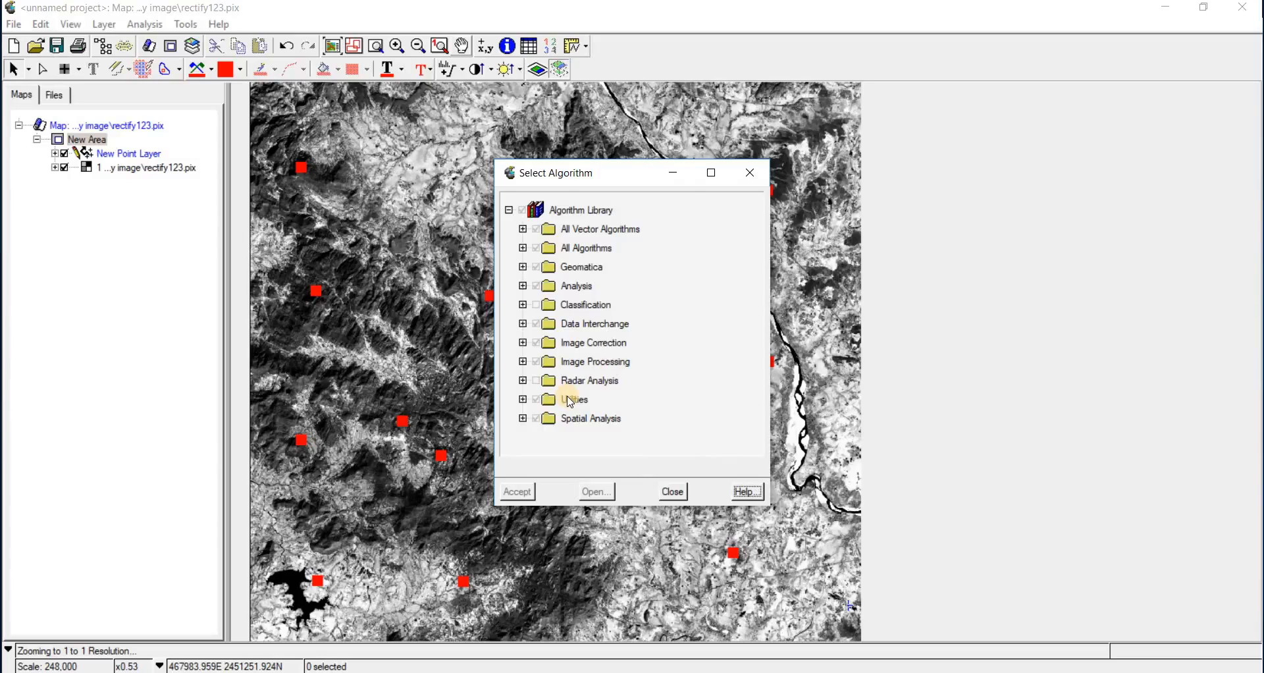
pyautogui.doubleClick(571, 400)
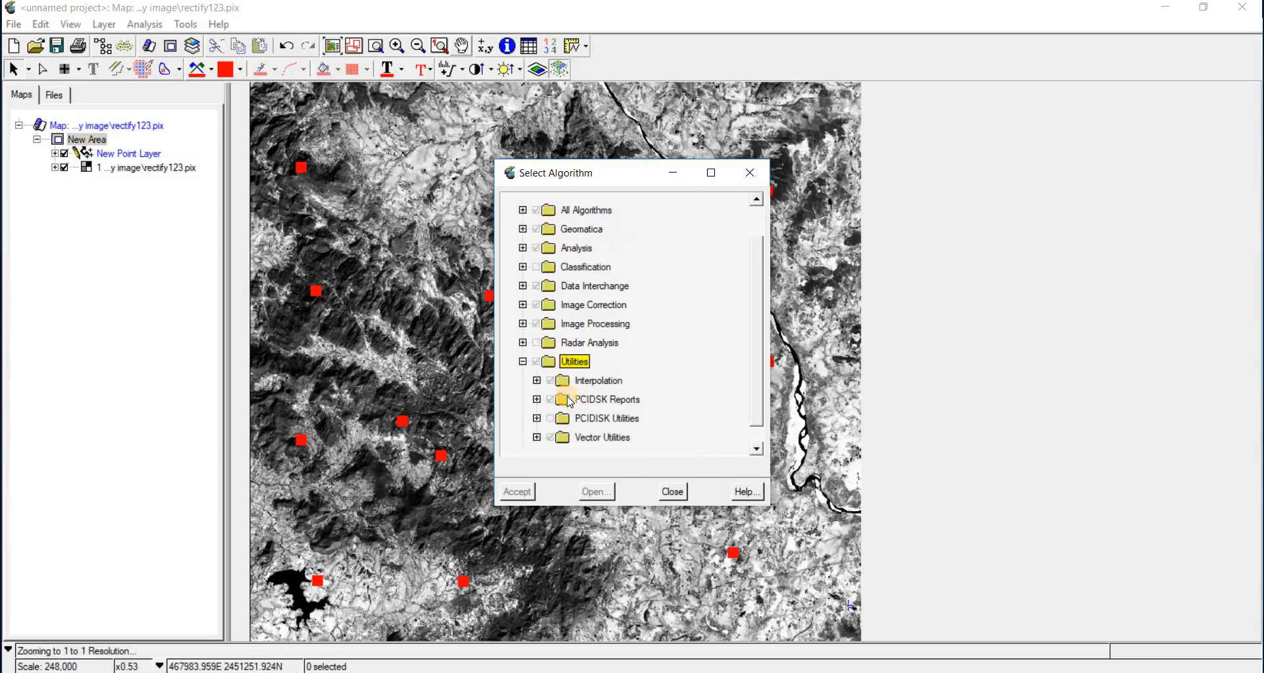
pyautogui.doubleClick(601, 438)
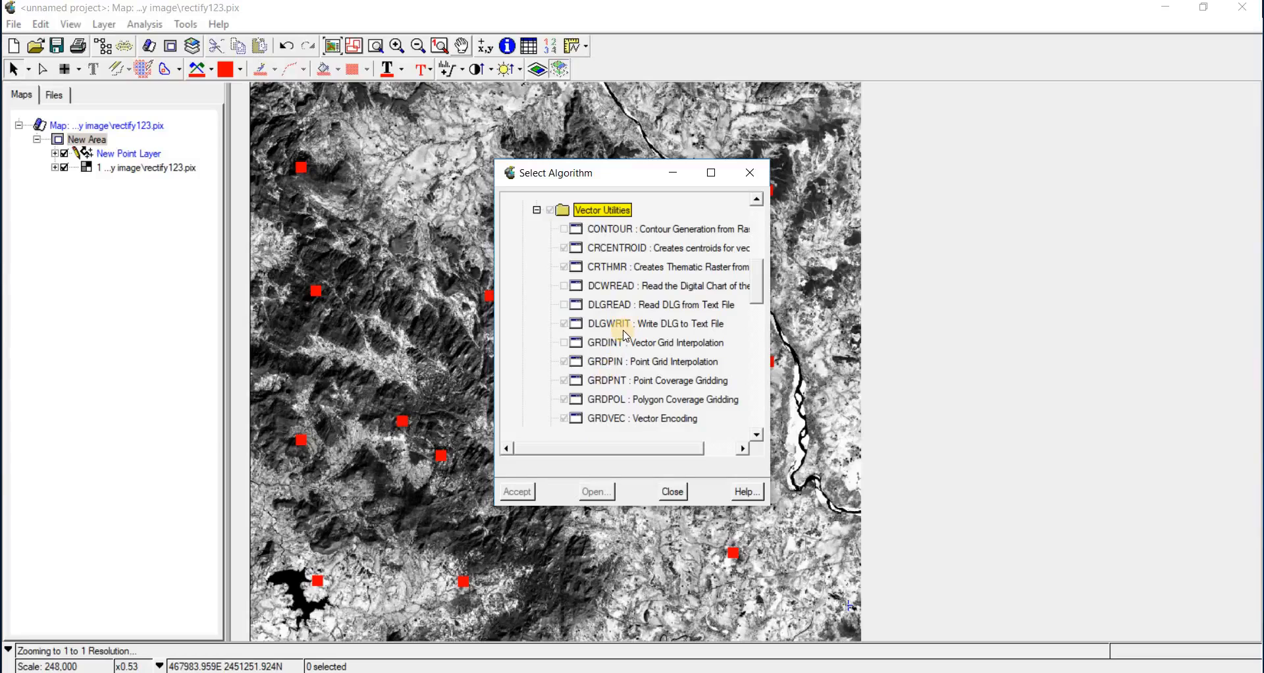
# - Find the TININT algorithm in the Vector Utilities group and open its module control panel
pyautogui.scroll(-3, 634, 369)
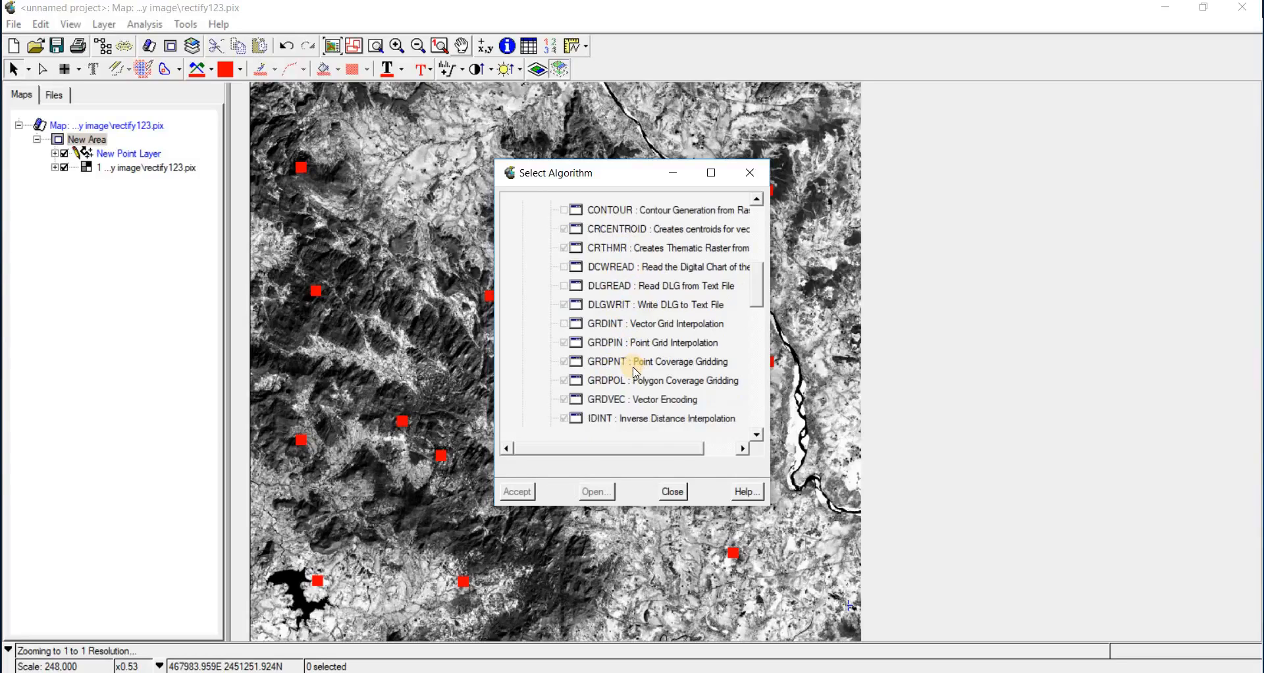
pyautogui.scroll(-4, 634, 377)
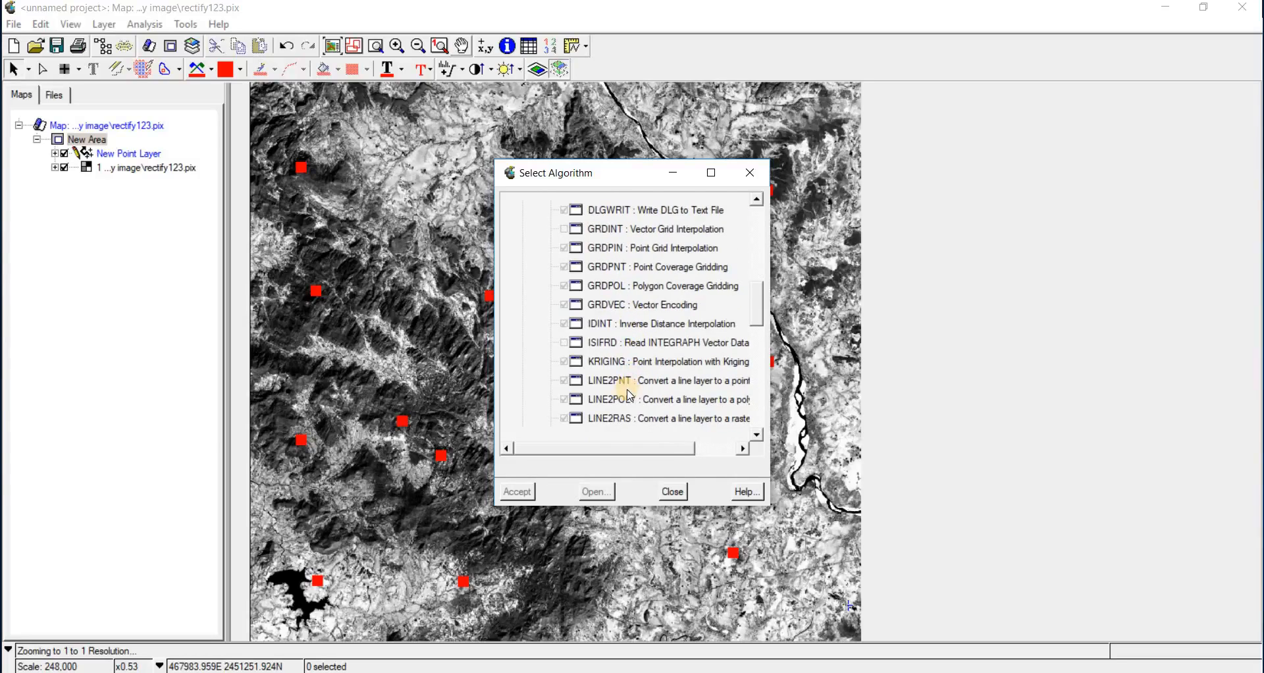
pyautogui.scroll(-1, 627, 402)
pyautogui.scroll(-2, 627, 402)
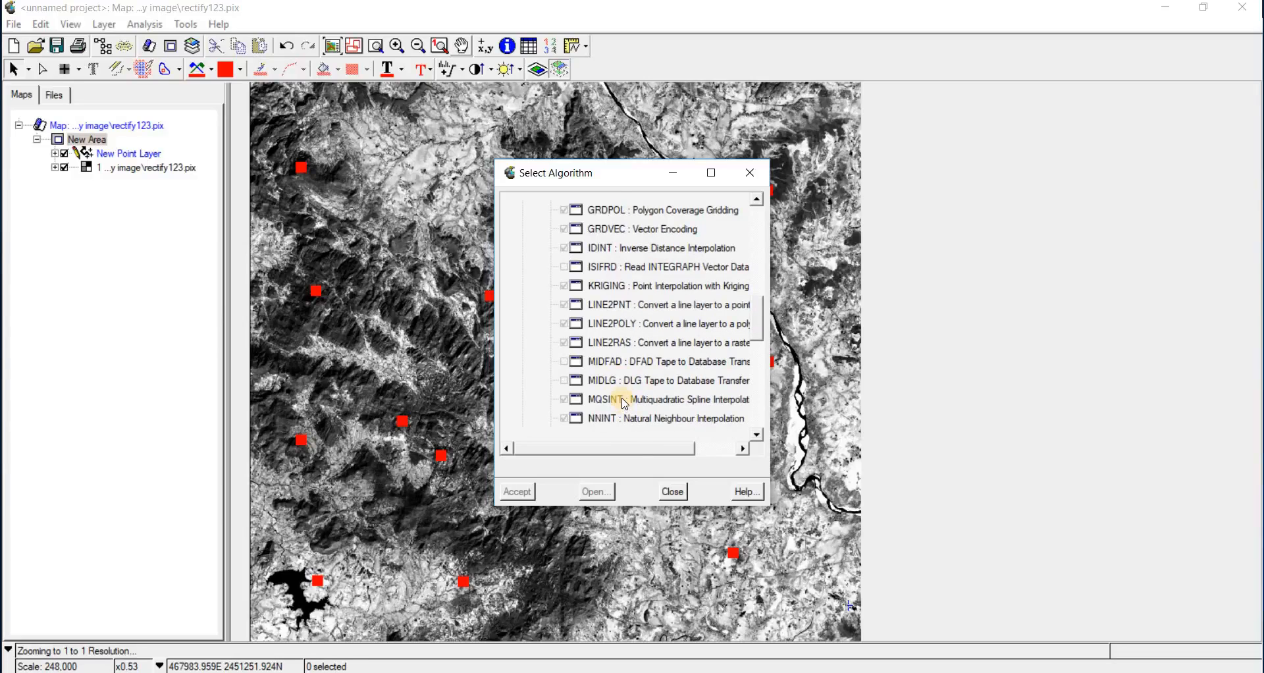
pyautogui.scroll(-2, 626, 403)
pyautogui.scroll(-5, 626, 402)
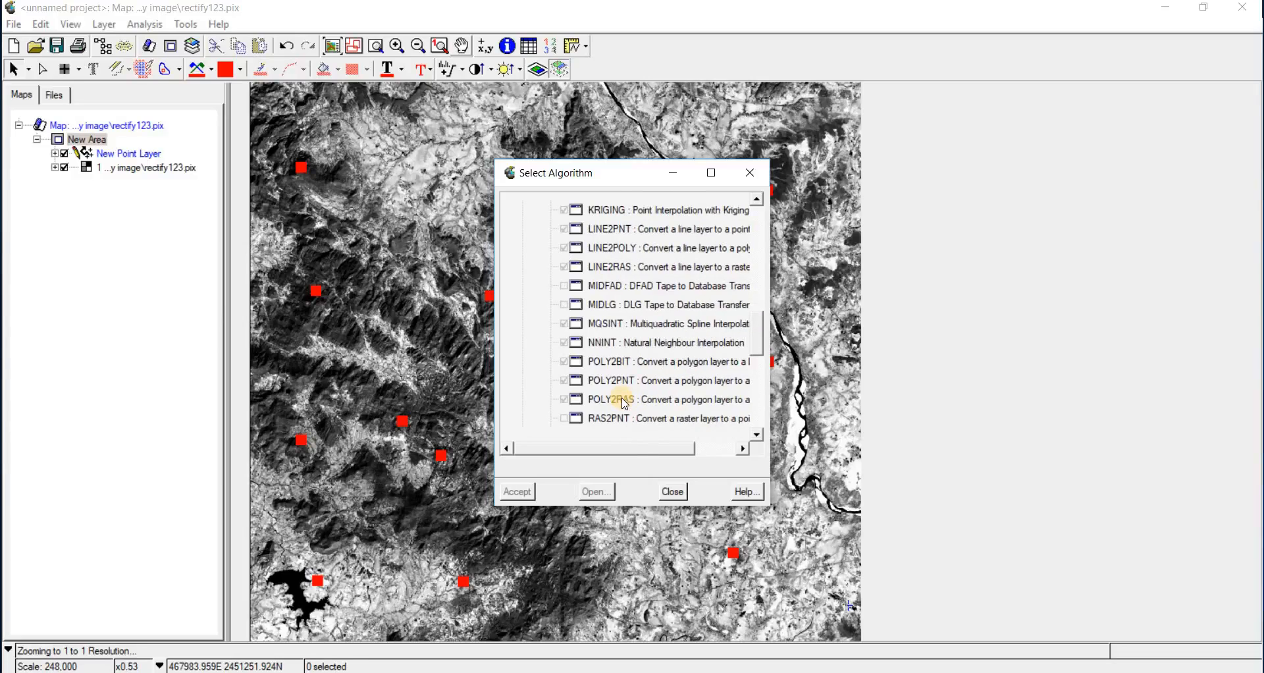
pyautogui.scroll(-4, 625, 403)
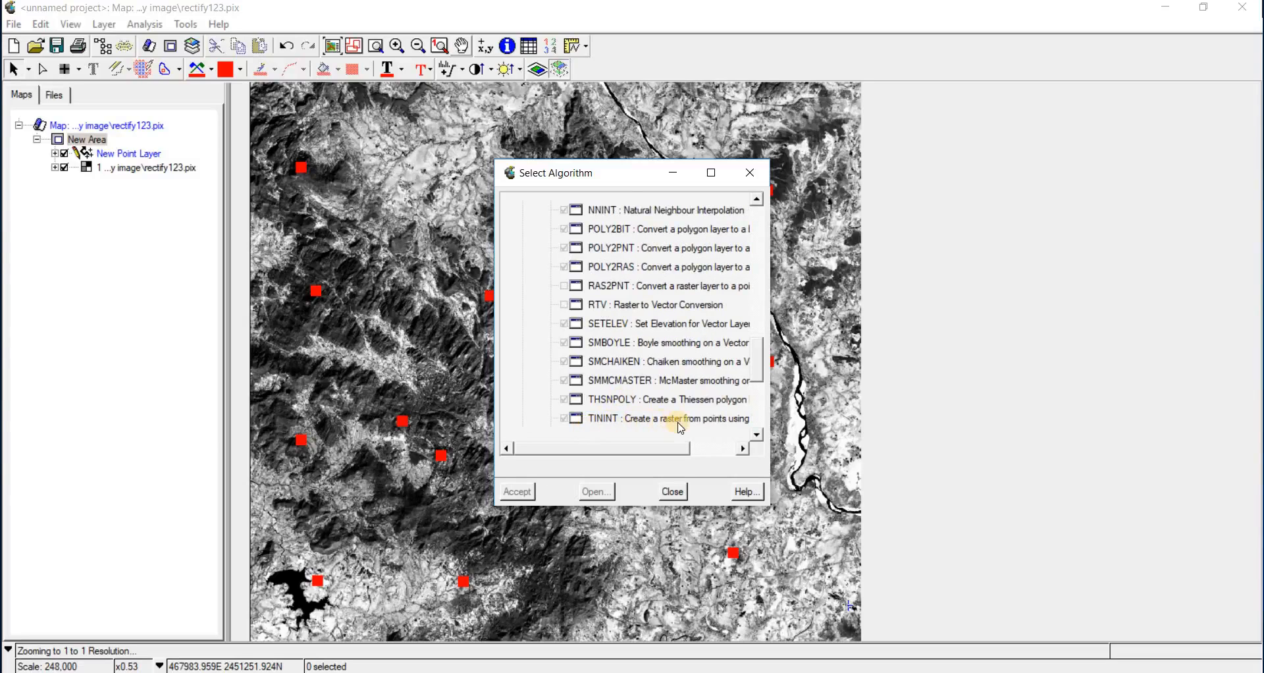
pyautogui.moveTo(683, 456); pyautogui.dragTo(706, 455)
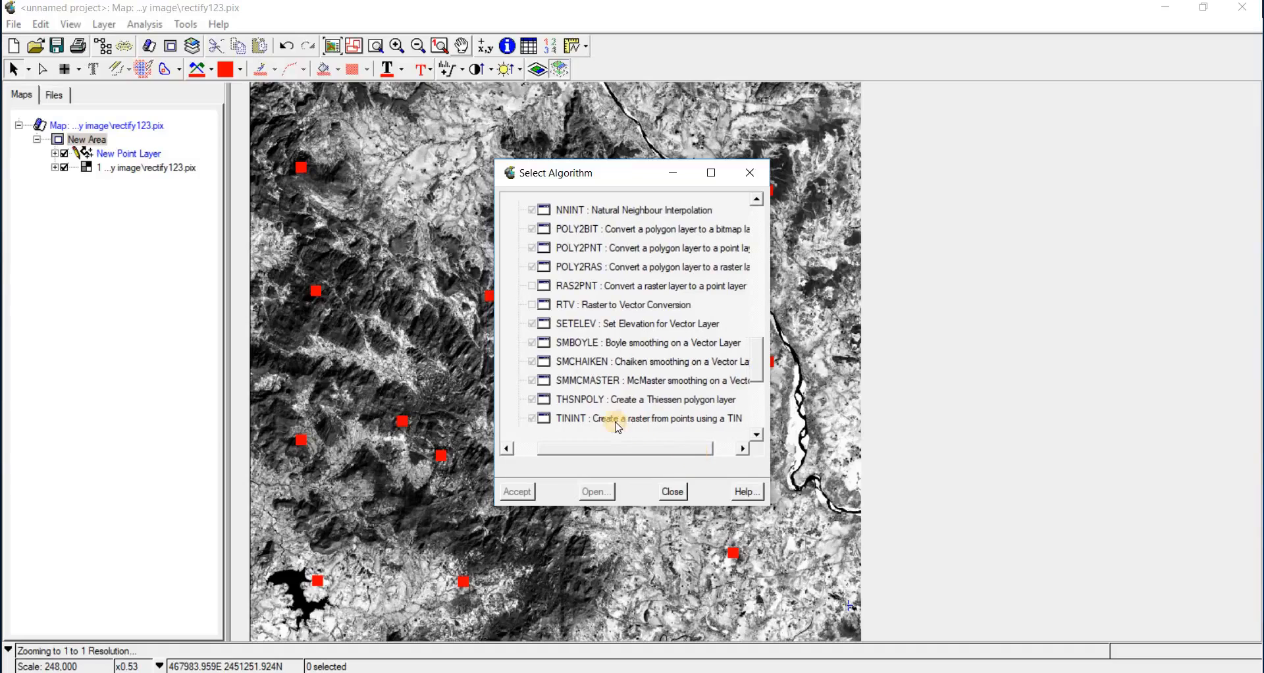
pyautogui.doubleClick(685, 425)
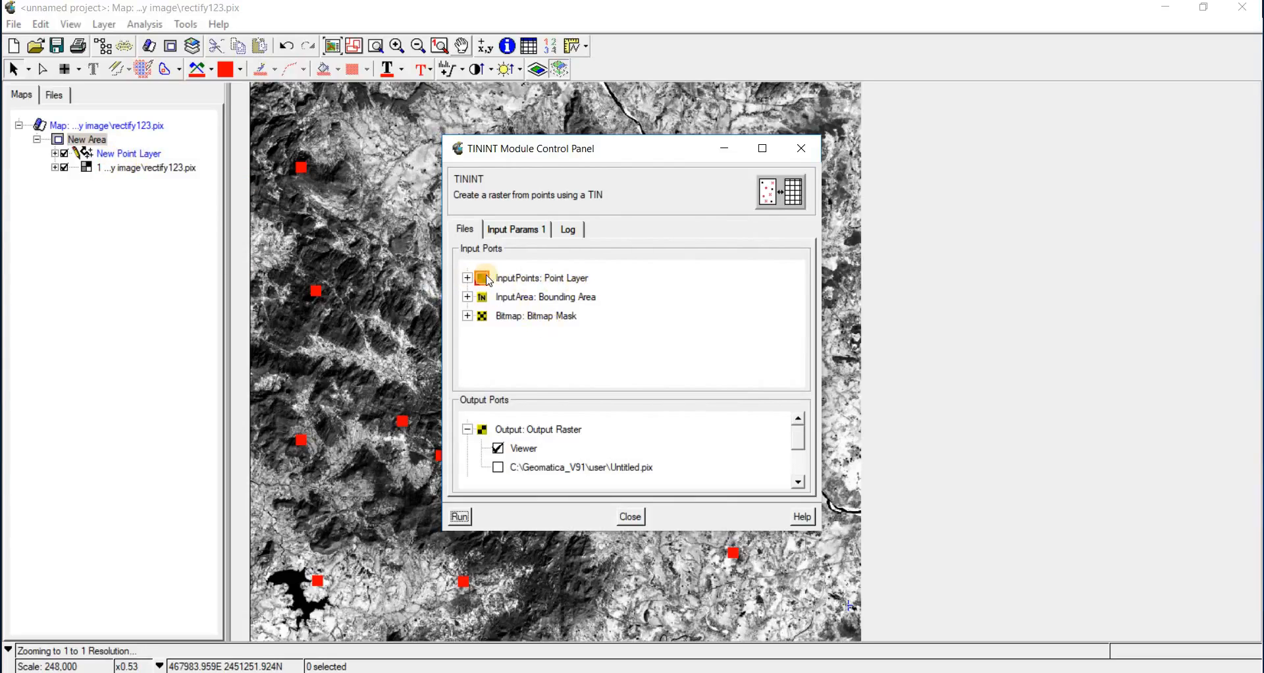
# - Assign New Point Layer from the rectify123.pix map as the InputPoints of TININT
pyautogui.click(466, 278)
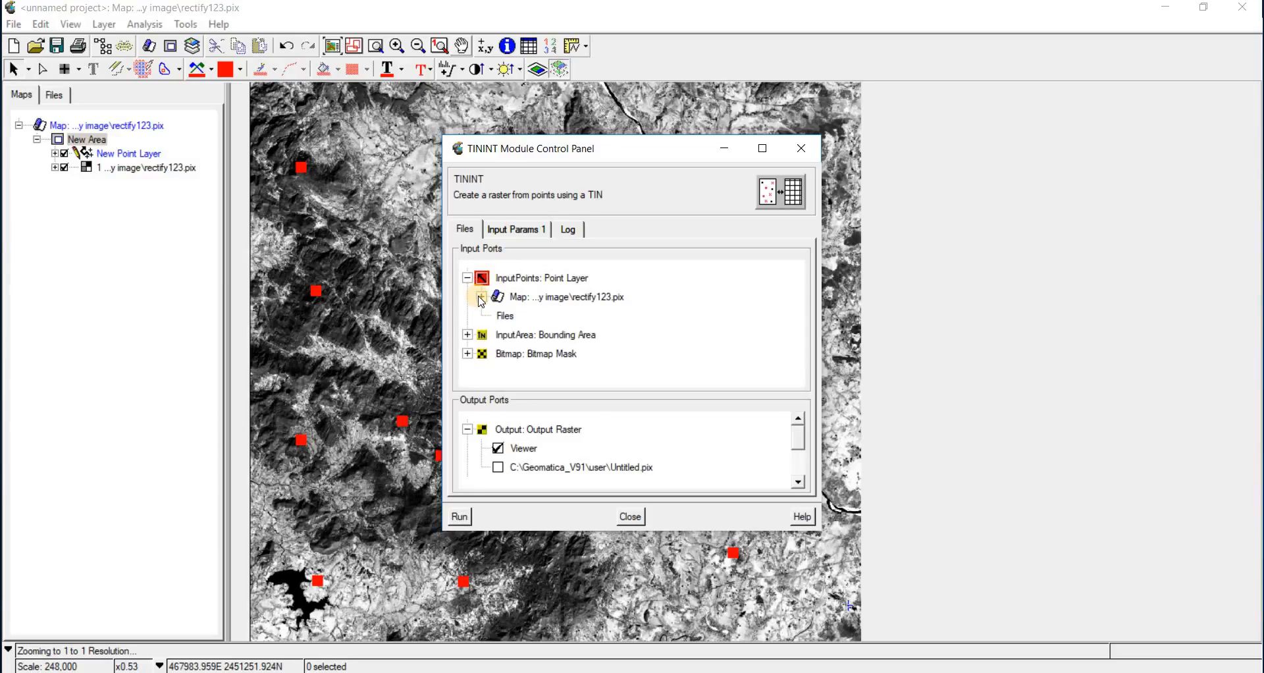
pyautogui.click(481, 297)
pyautogui.click(496, 316)
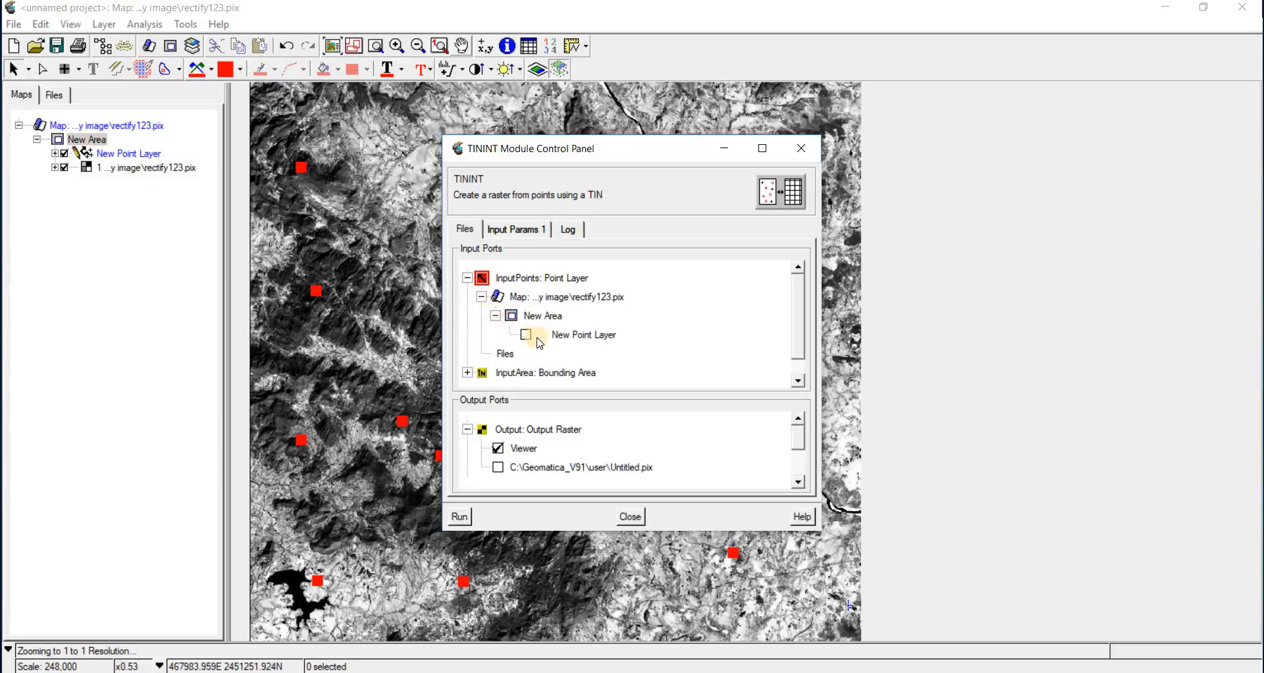
pyautogui.click(525, 336)
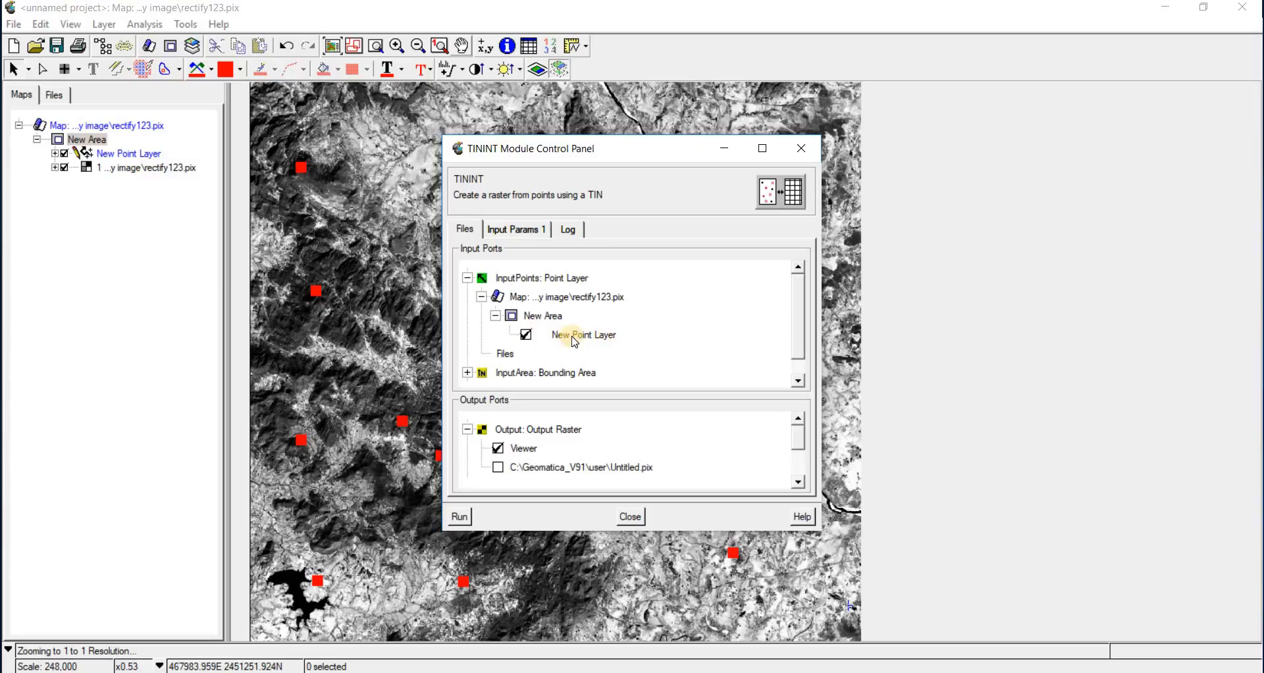
pyautogui.scroll(-1, 570, 356)
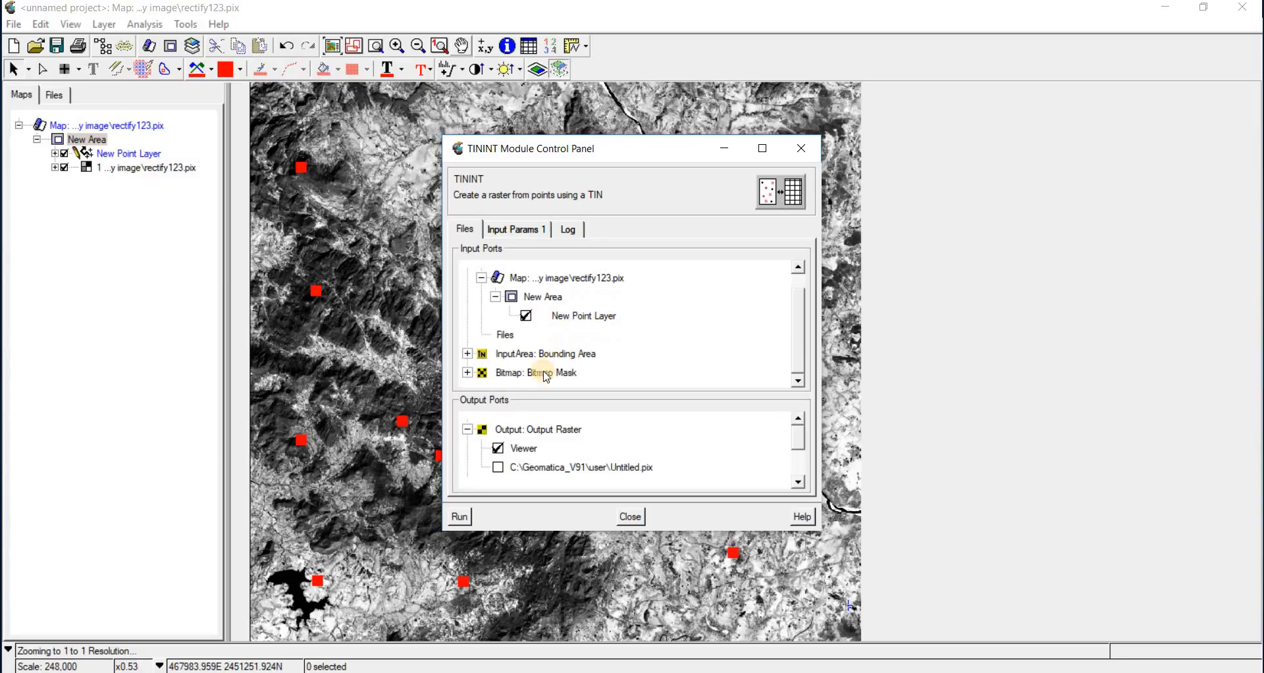
# - Turn off the Viewer output and set the output raster file to tin4785 in the rectify image folder
pyautogui.click(497, 449)
pyautogui.click(551, 469)
pyautogui.rightClick(551, 468)
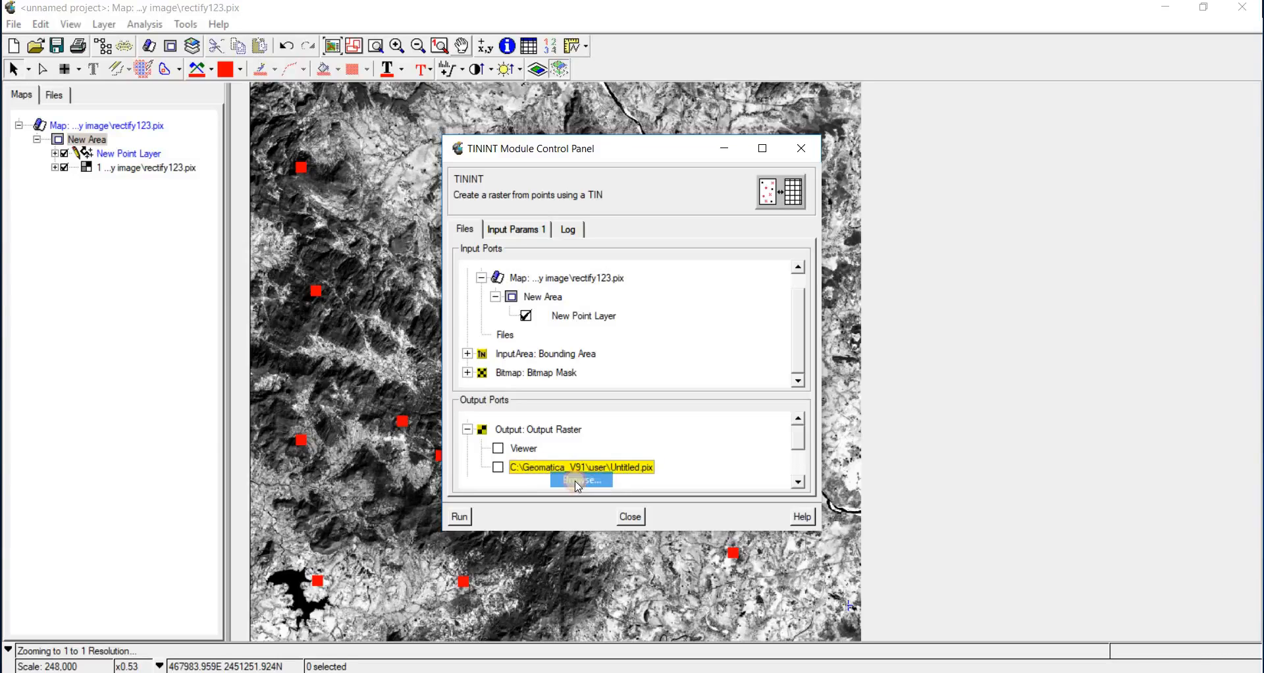
pyautogui.click(578, 482)
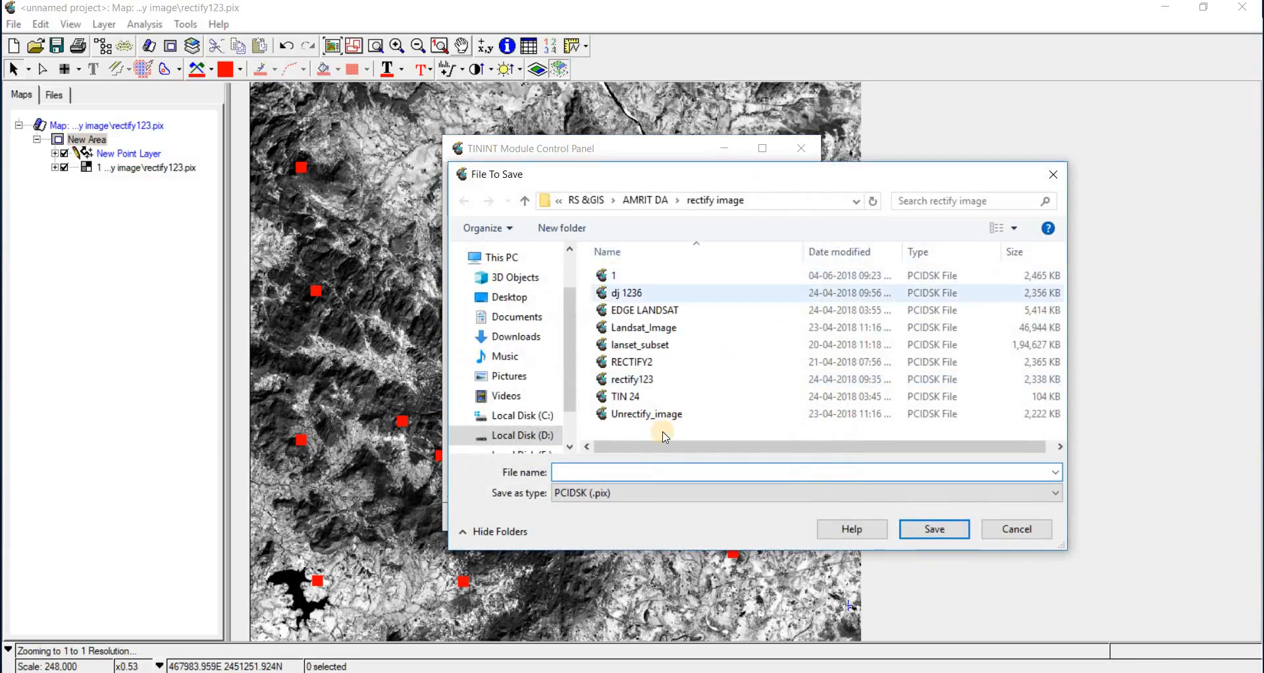
pyautogui.click(637, 470)
pyautogui.write('tin')
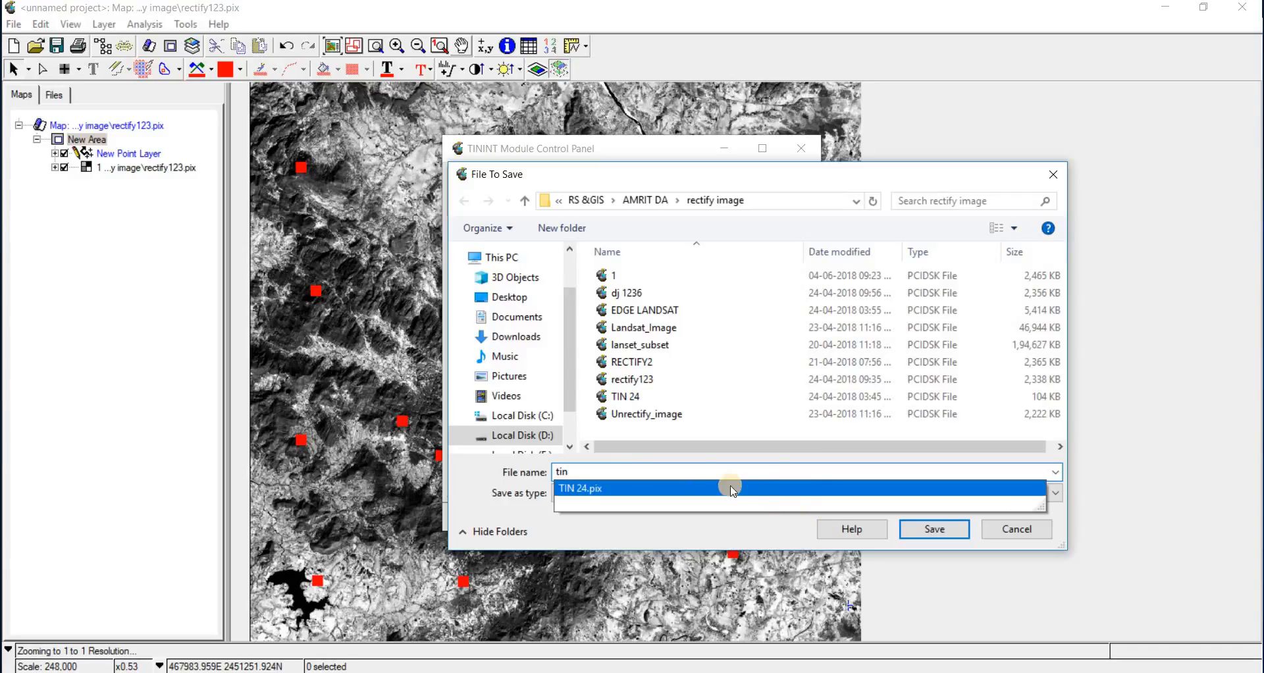
pyautogui.write('4785')
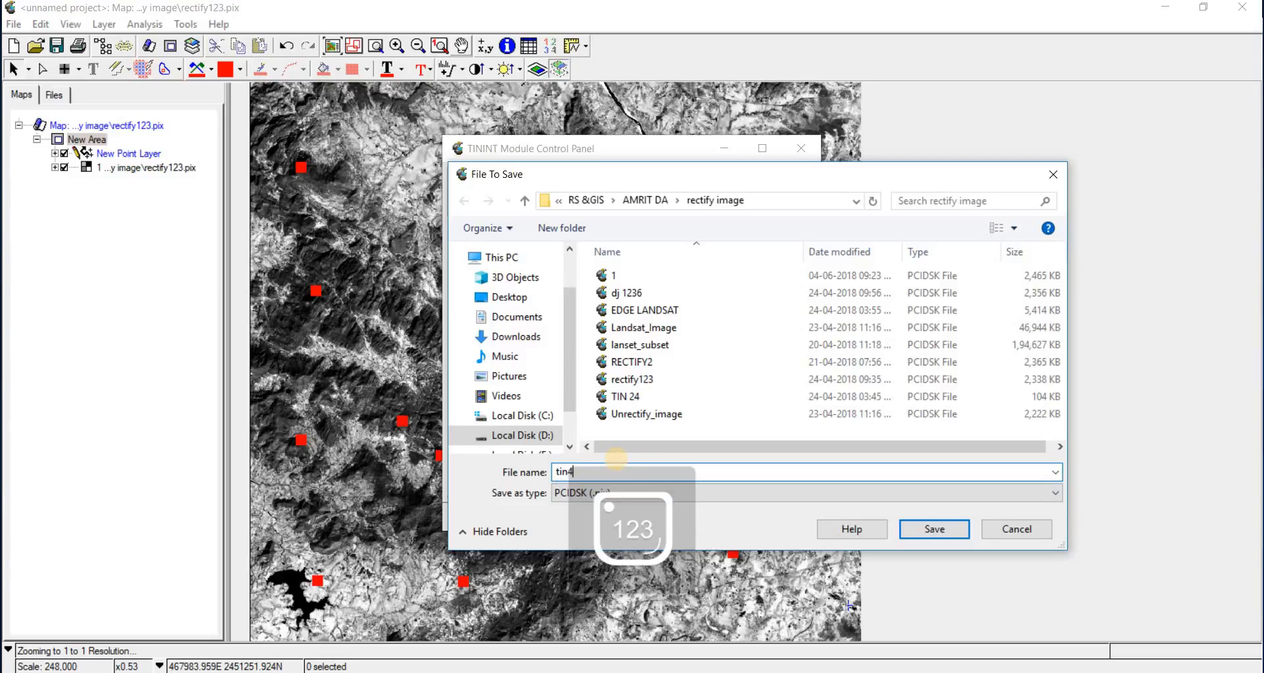
pyautogui.click(948, 529)
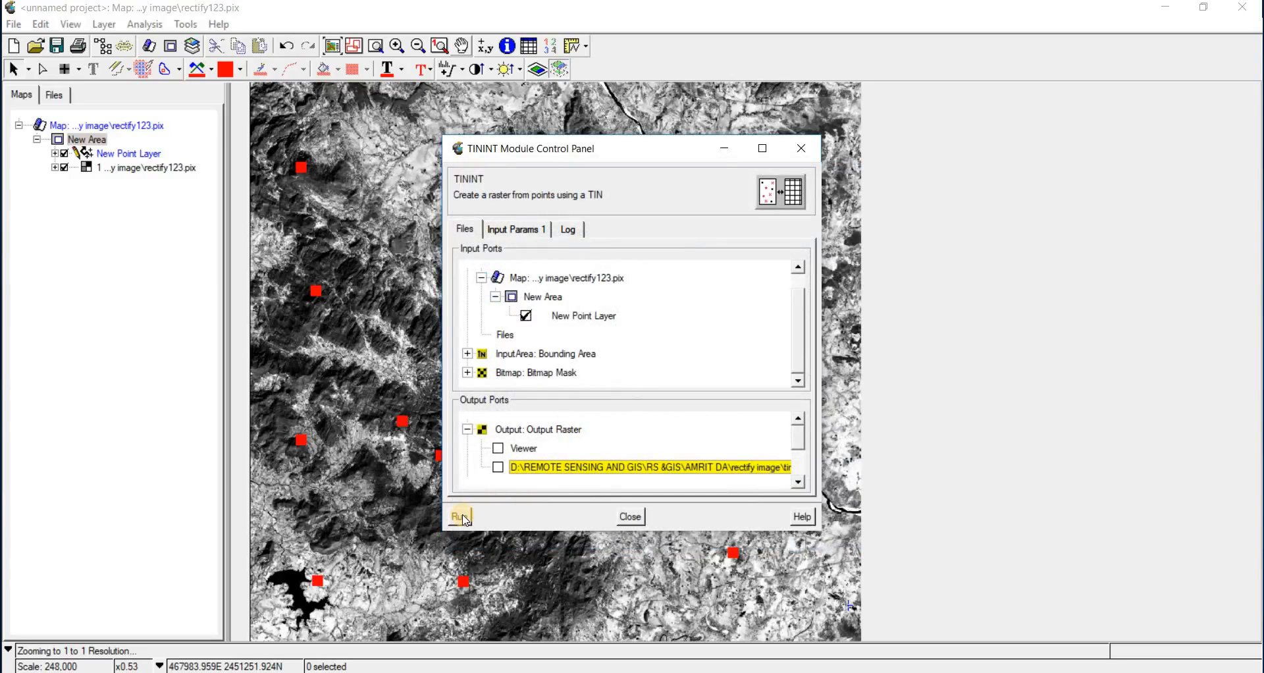
# - Set the Z-value attribute to Angle, keep the Weighted Average function, and run TININT, closing its control panel
pyautogui.click(530, 231)
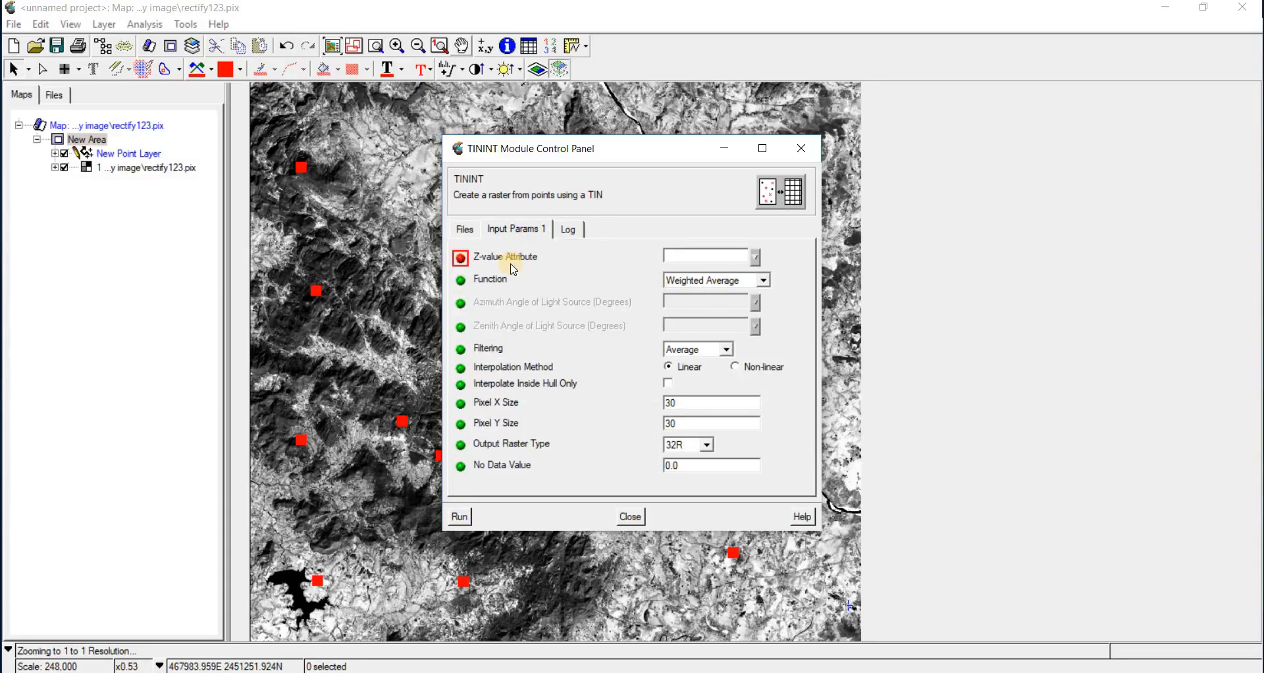
pyautogui.click(758, 257)
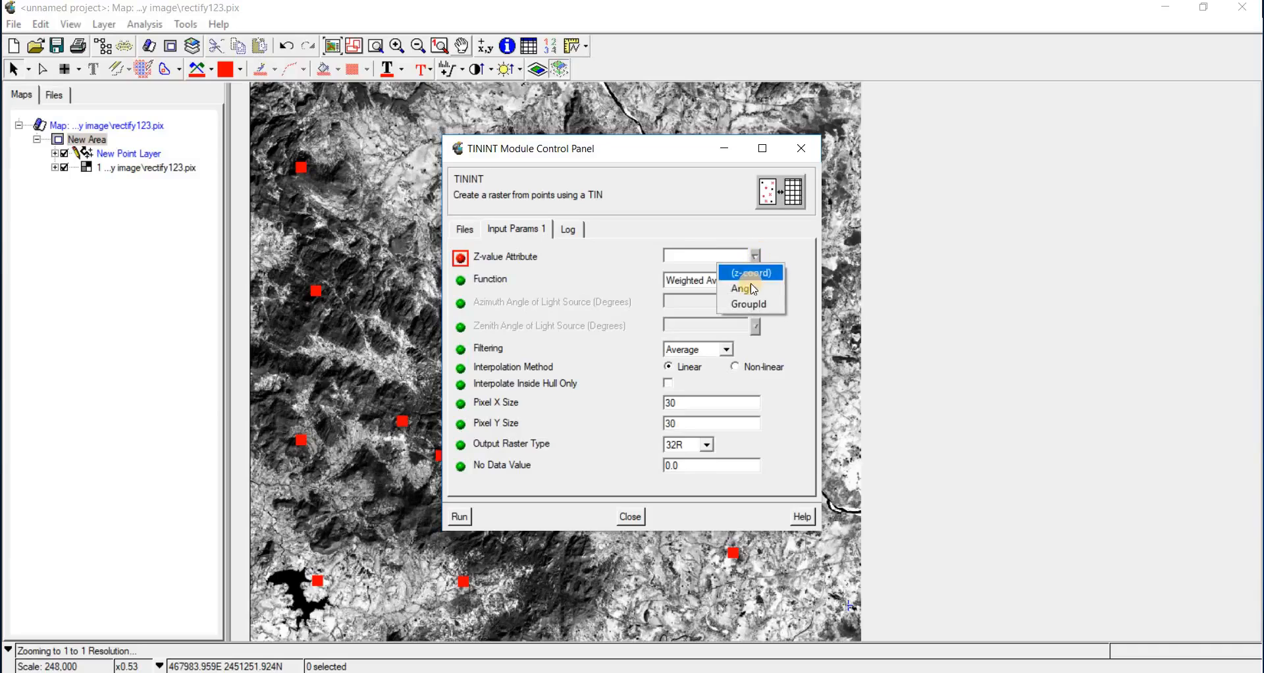
pyautogui.click(748, 283)
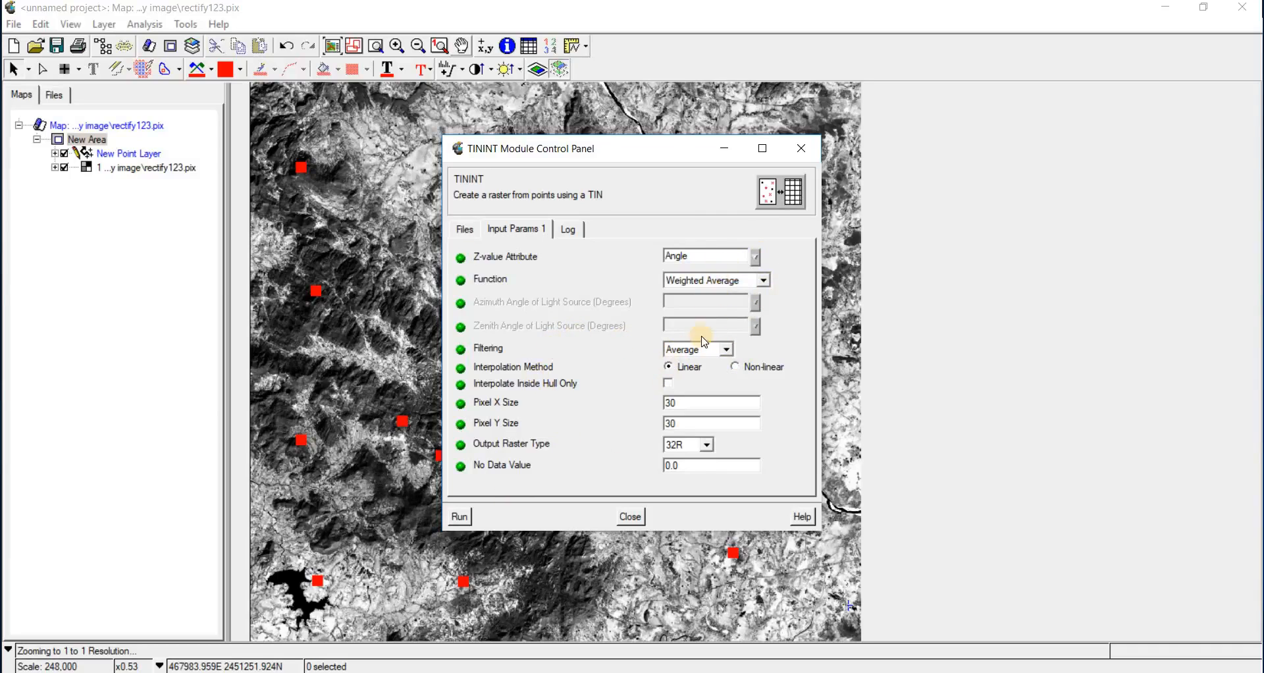
pyautogui.click(765, 280)
pyautogui.click(764, 280)
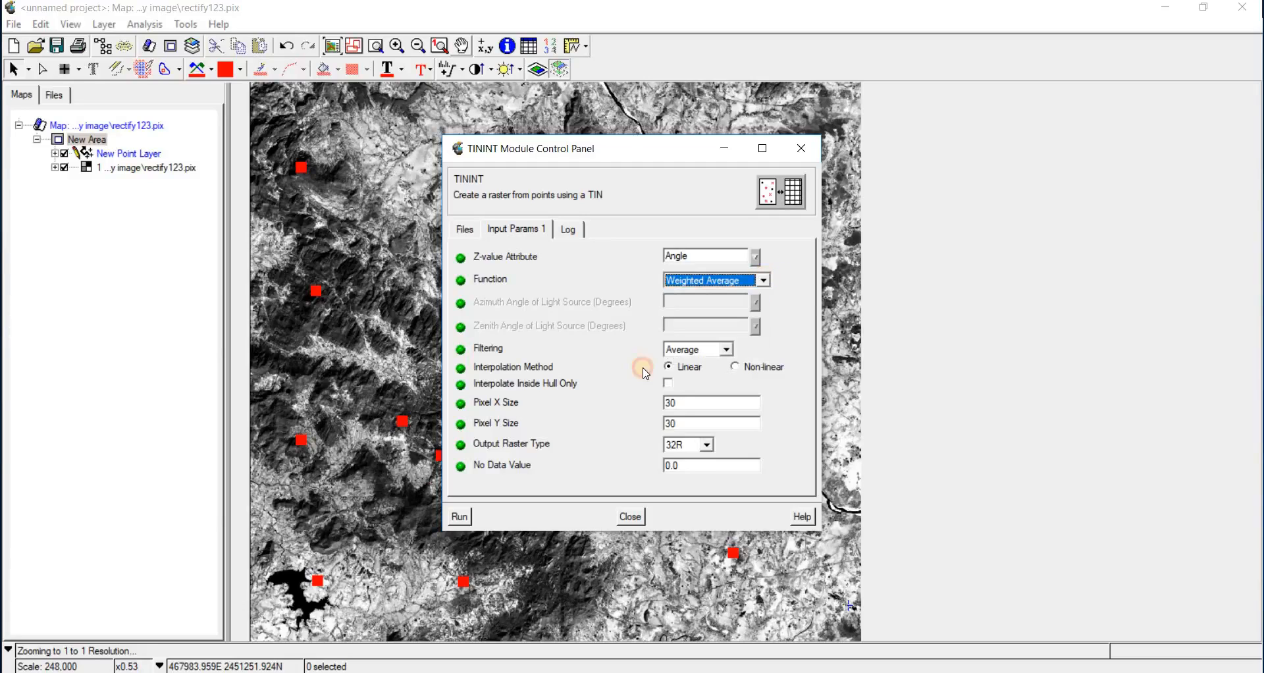
pyautogui.click(458, 517)
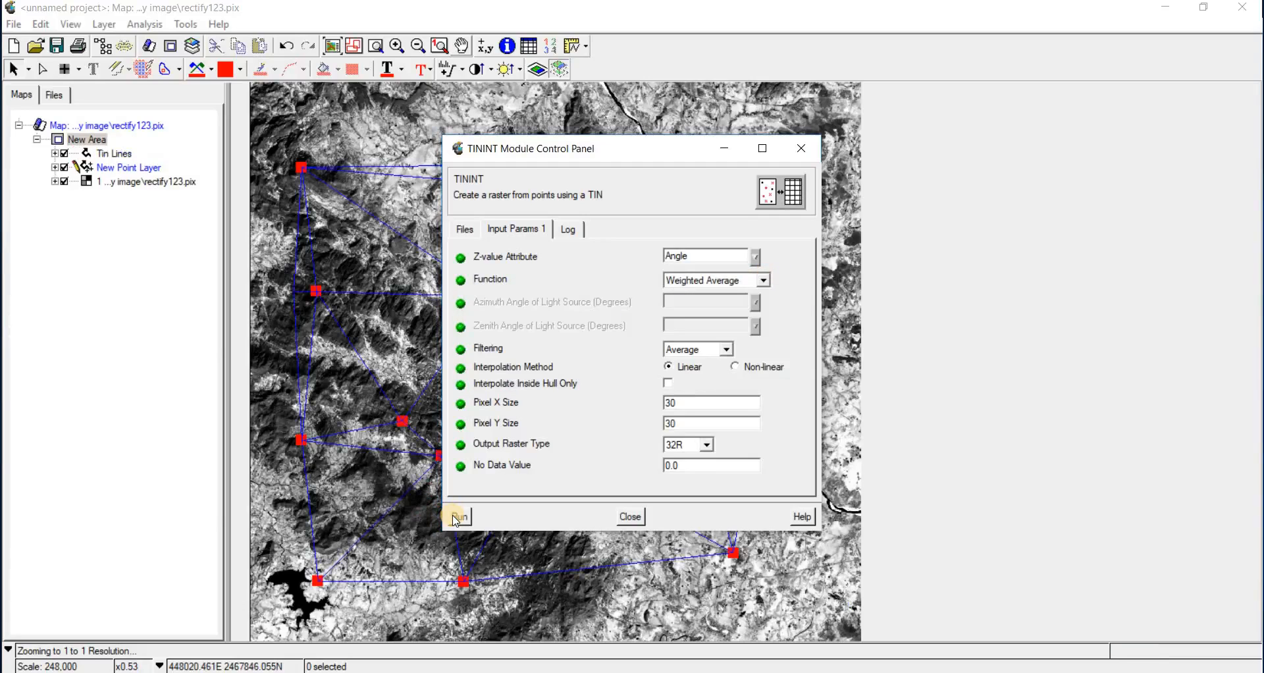
pyautogui.click(631, 517)
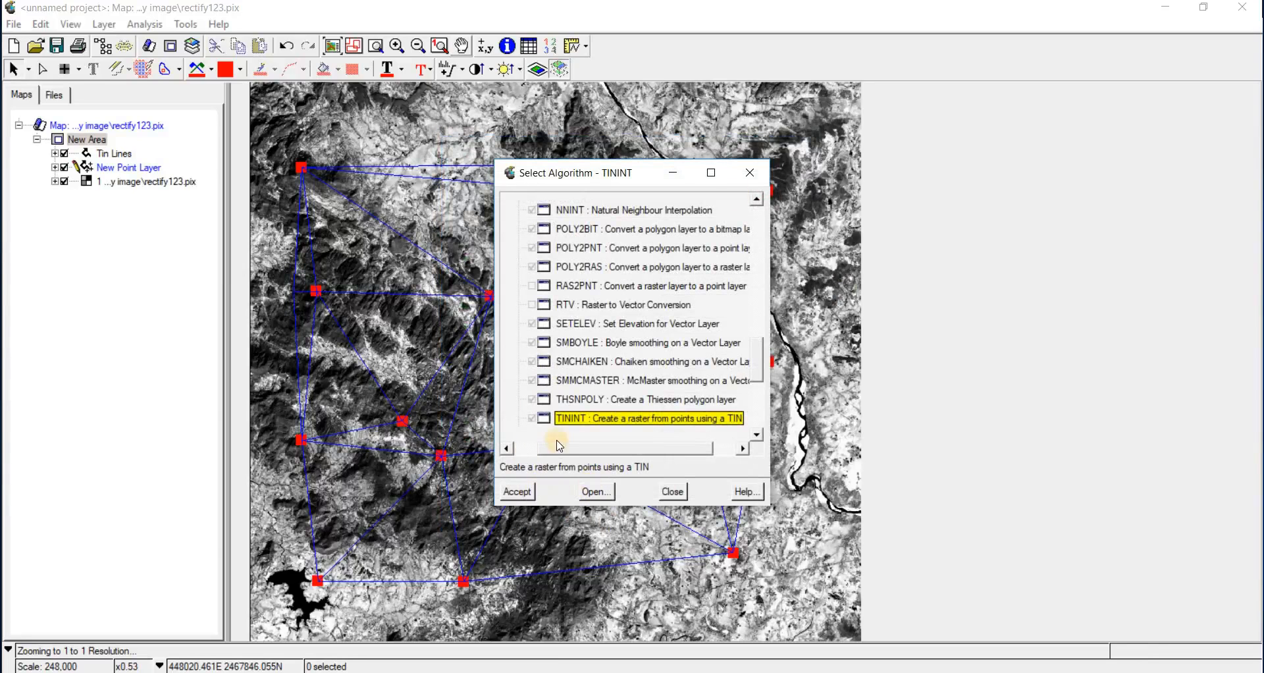
# - Minimize the algorithm list and hide the rectify123.pix image layer so only the TIN lines and points show
pyautogui.click(671, 172)
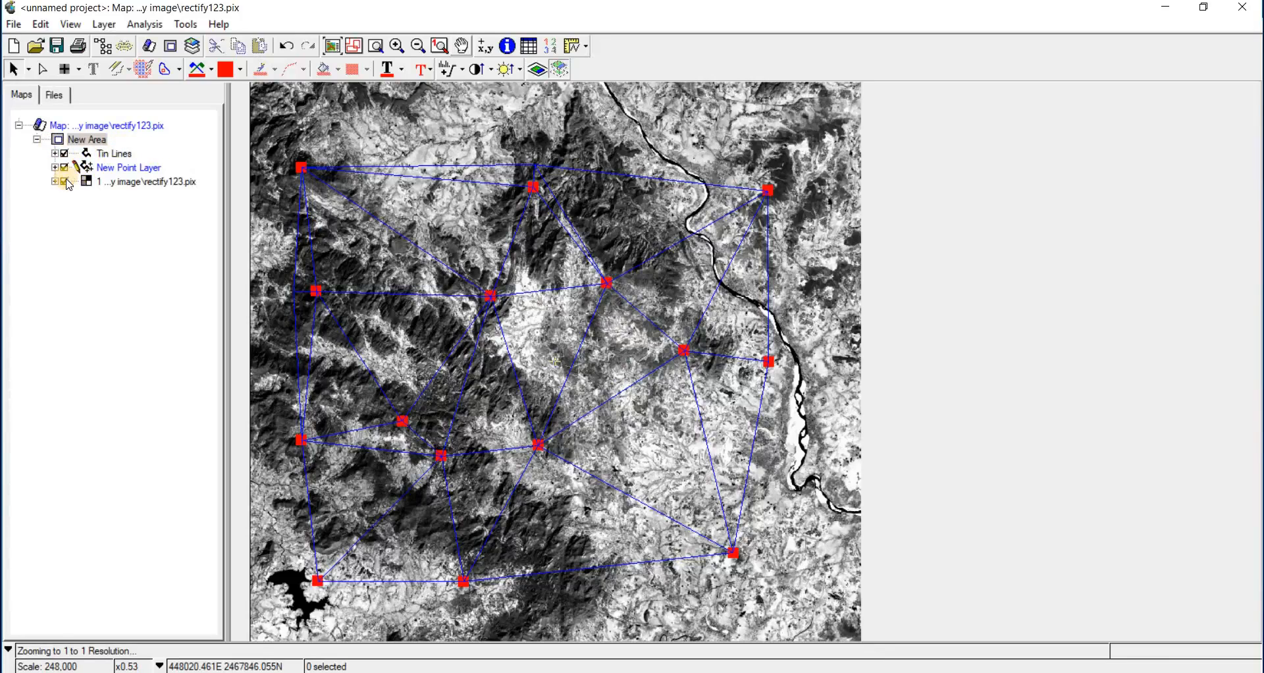
pyautogui.click(65, 182)
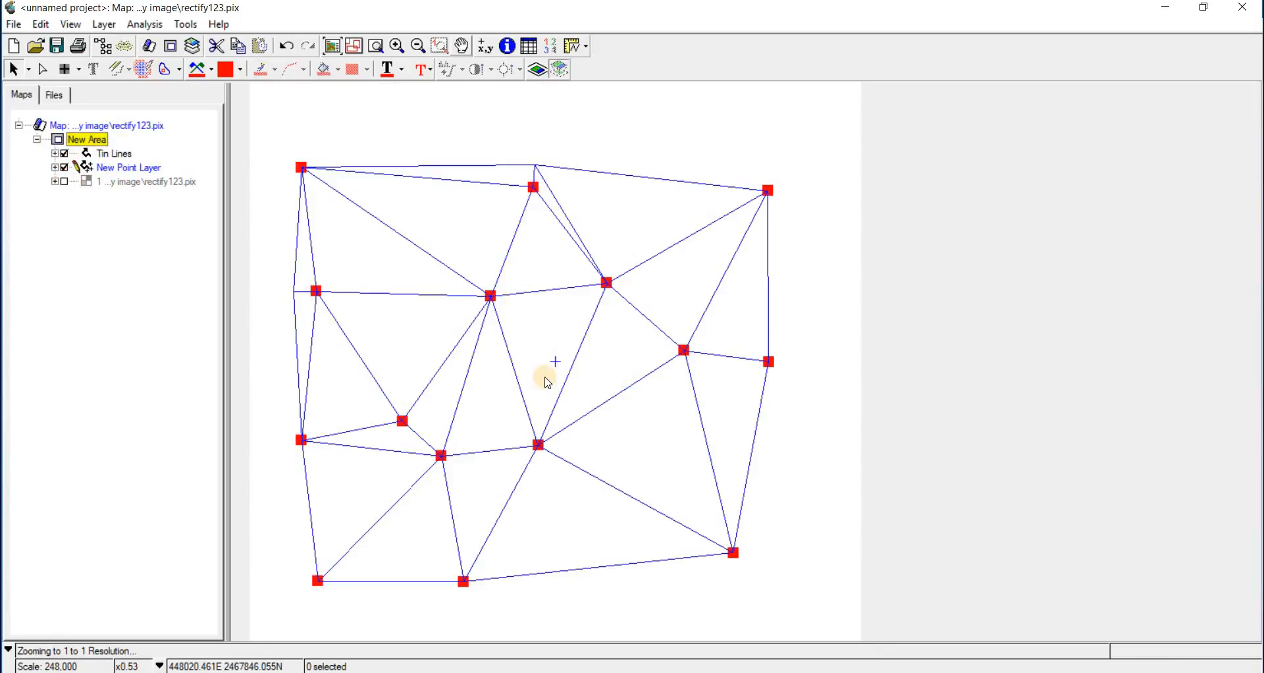
pyautogui.click(358, 241)
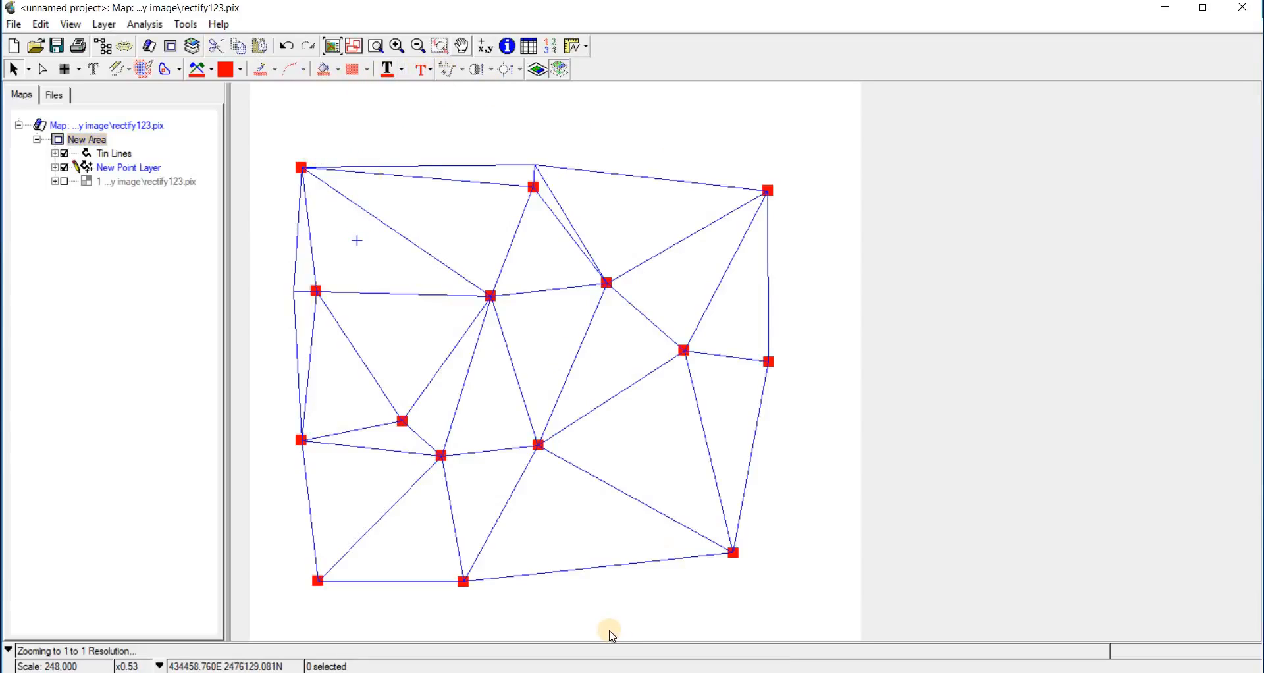
pyautogui.click(879, 499)
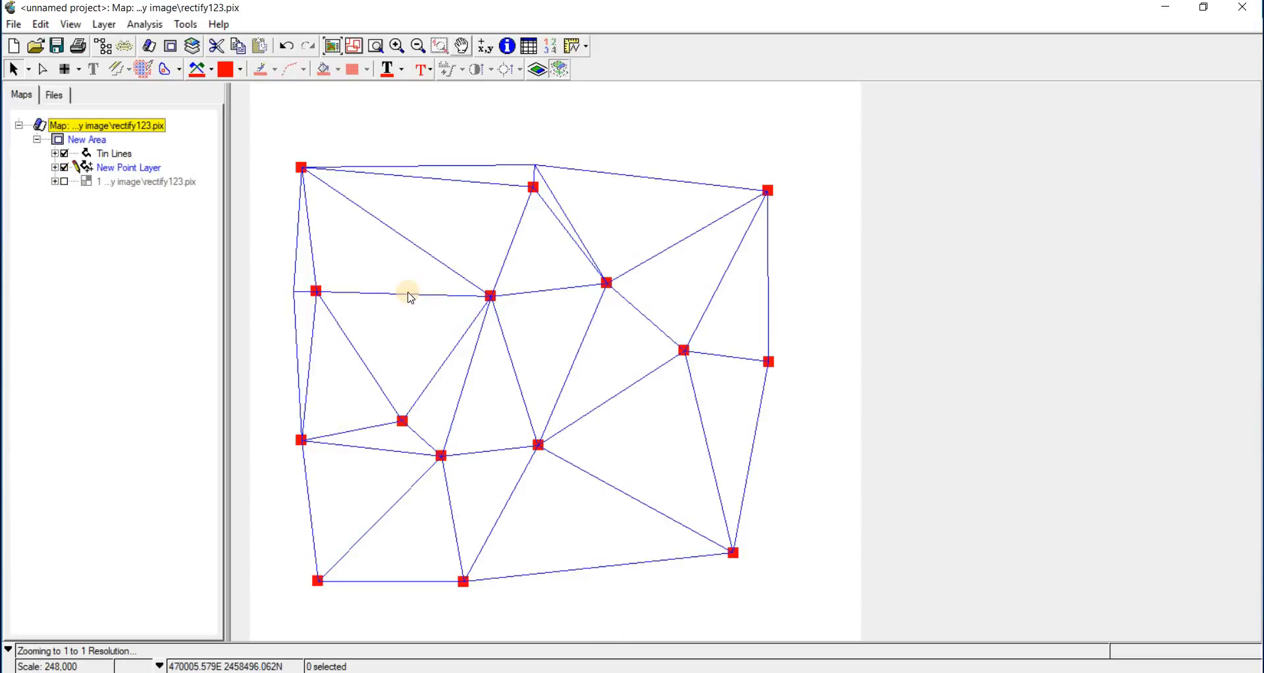